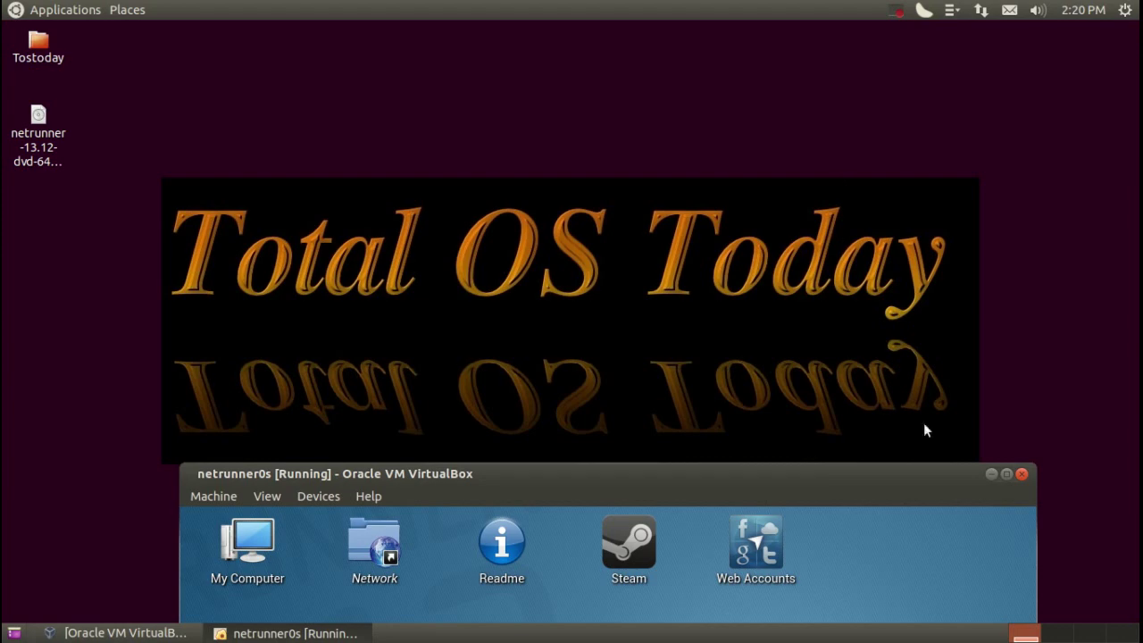
Maximize the netrunner0s virtual machine window and switch it to fullscreen mode.
click(1006, 475)
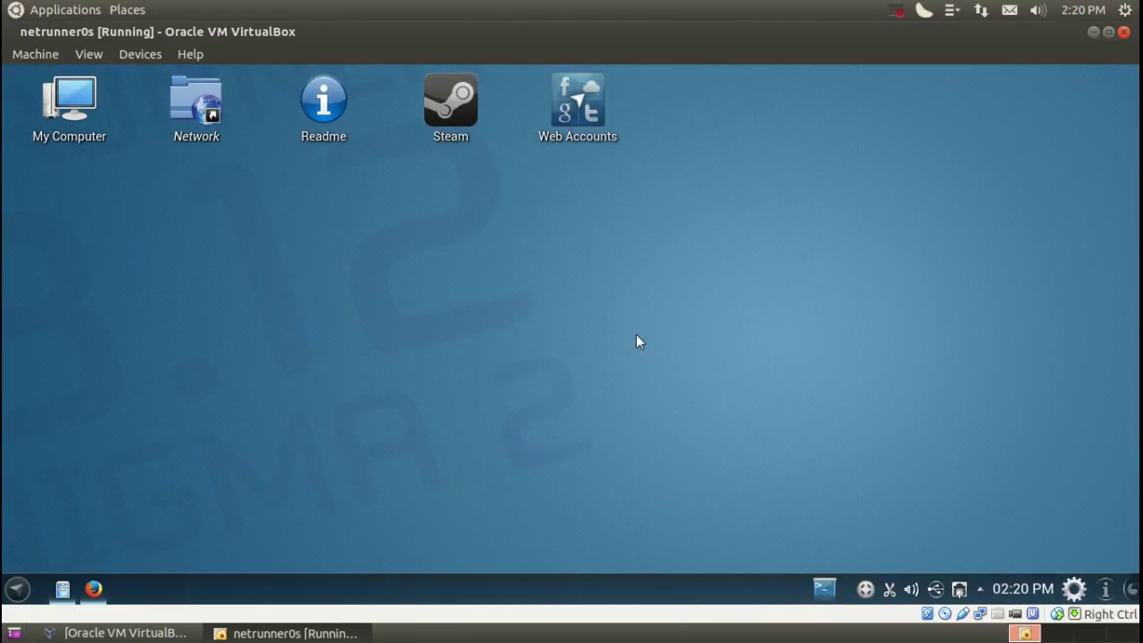
key(Control_R+f)
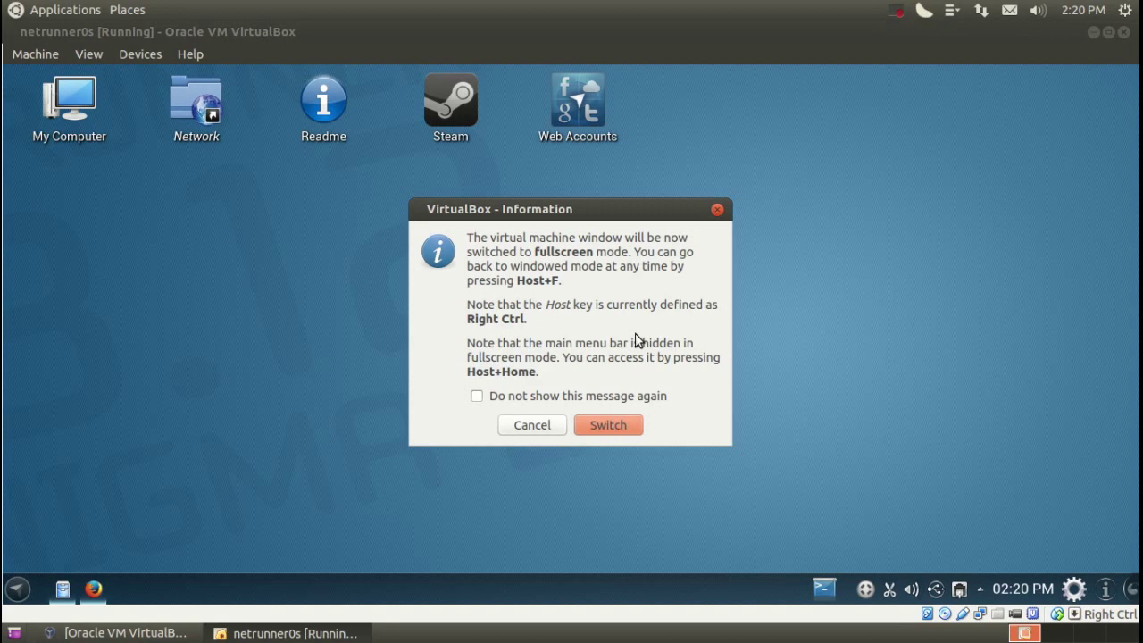
click(604, 423)
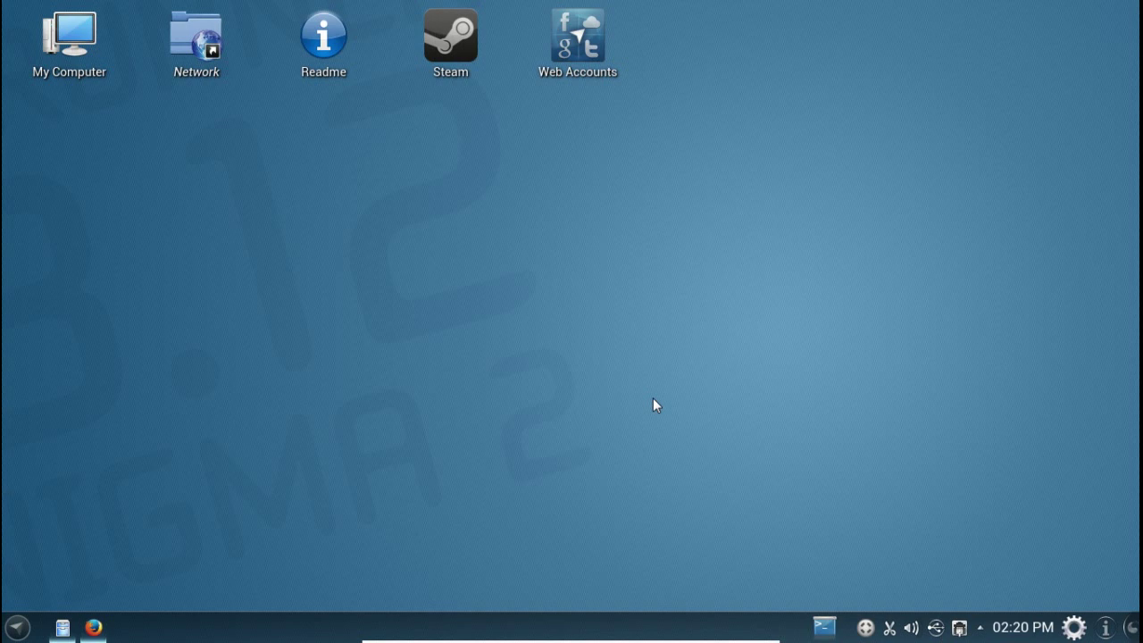
Open the Netrunner desktop settings and review the Mouse Actions, Location and Icons options.
right_click(433, 204)
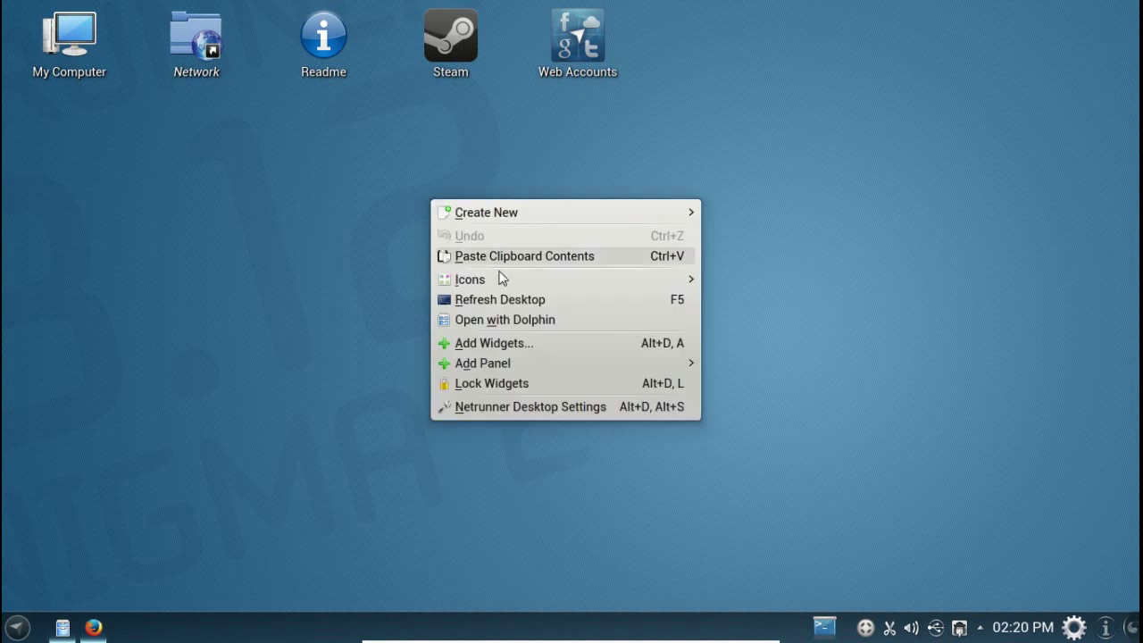
click(506, 411)
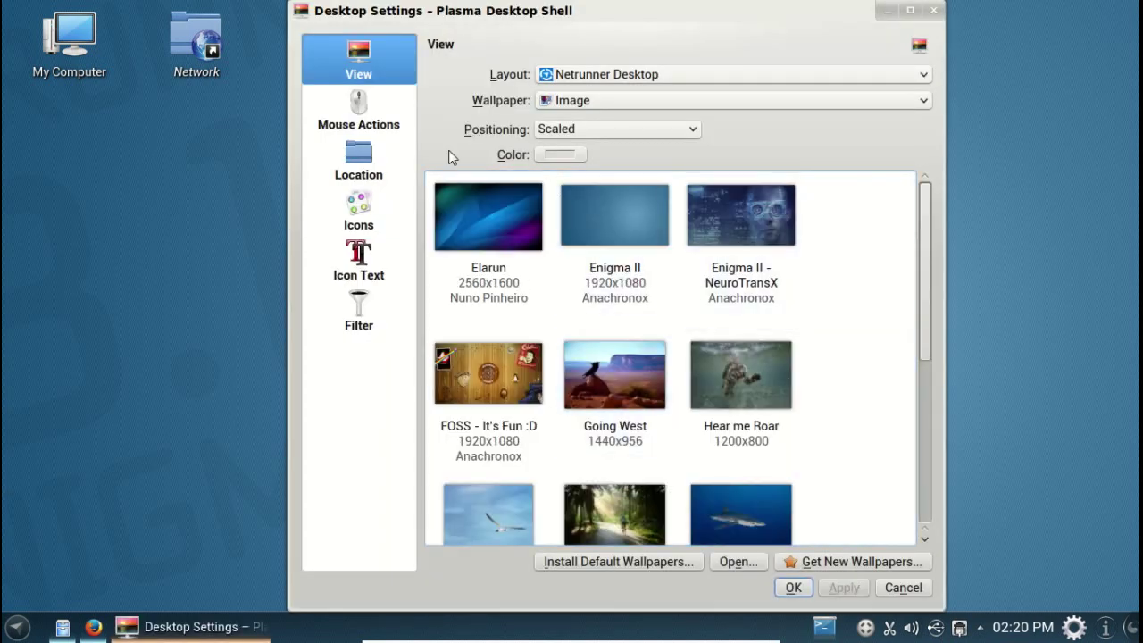
click(382, 117)
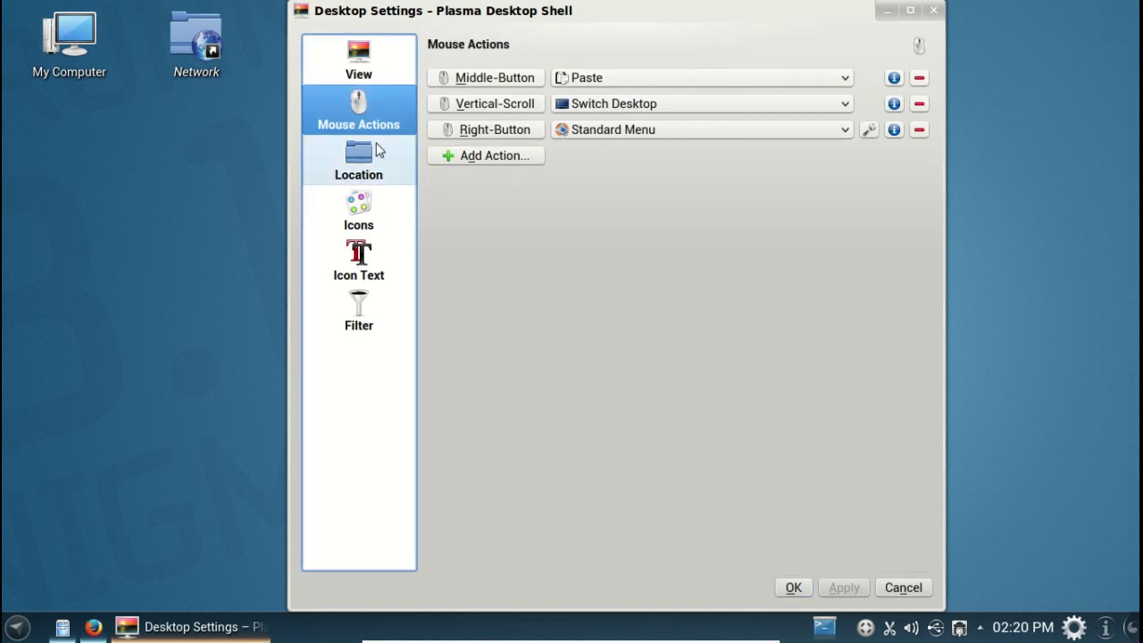
click(376, 160)
click(373, 199)
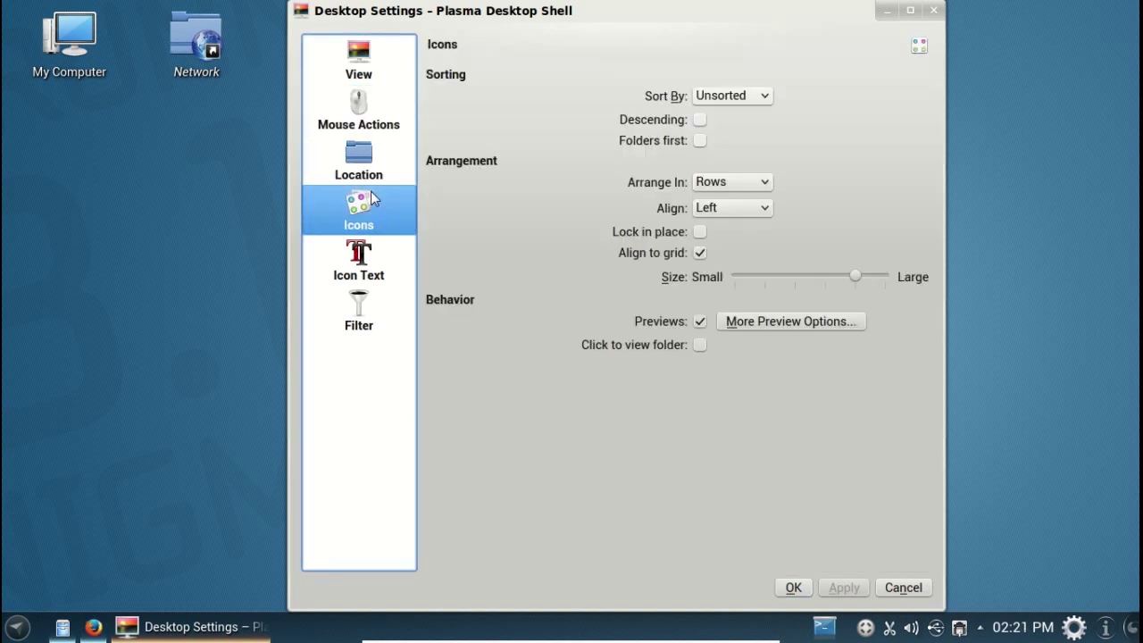
Look through the available wallpapers and apply Enigma II - NeuroTransX as the desktop wallpaper.
click(367, 56)
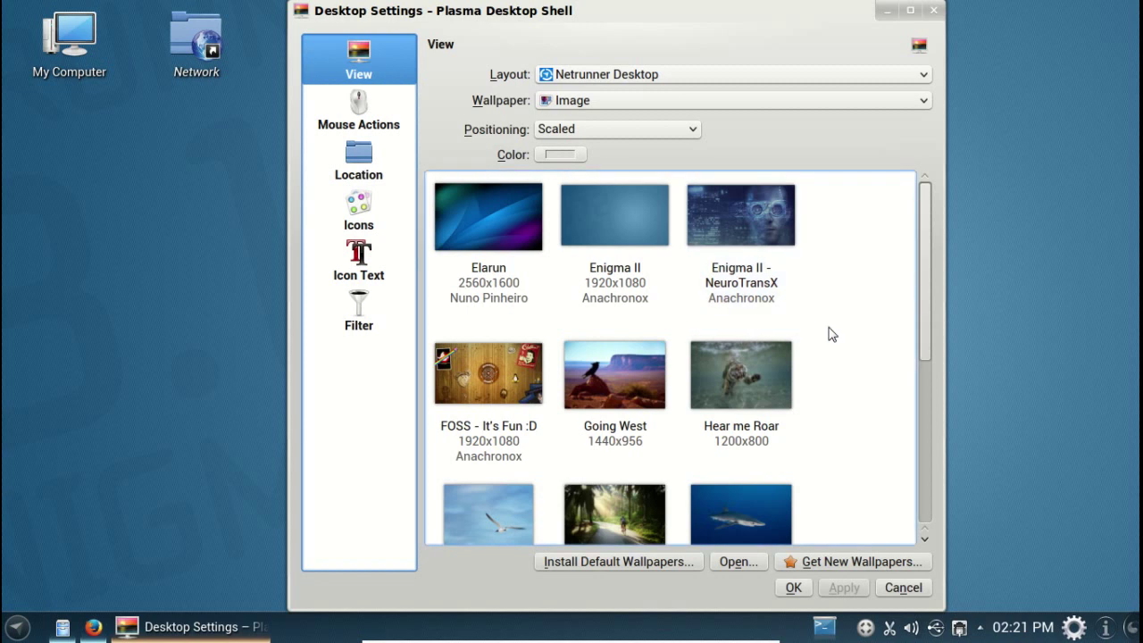
scroll(831, 334, down, 5)
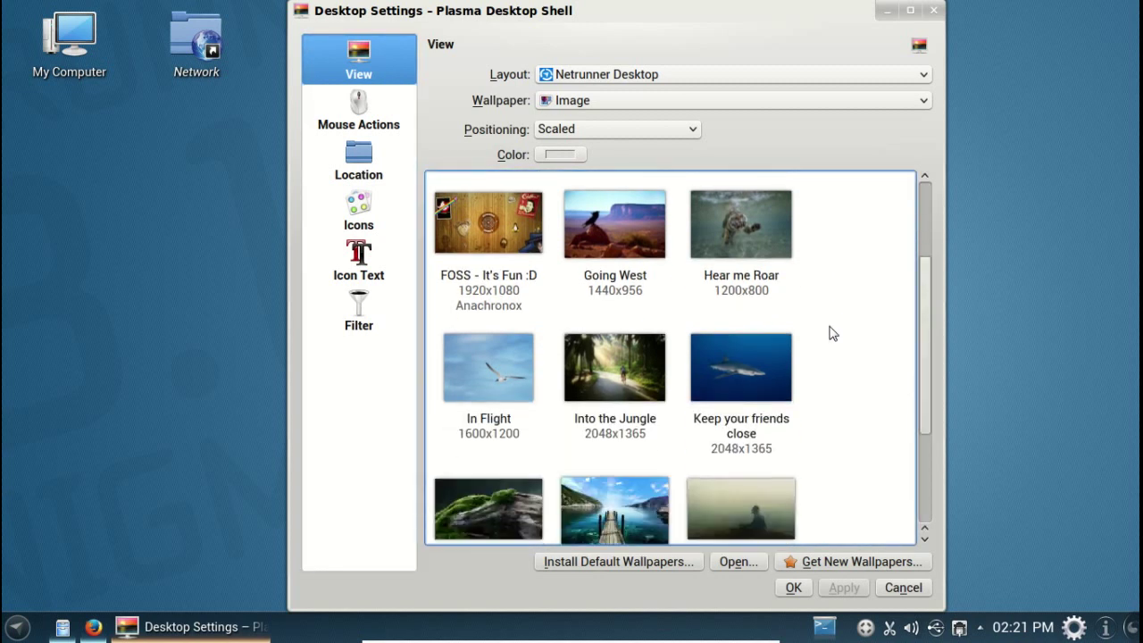
scroll(835, 331, up, 5)
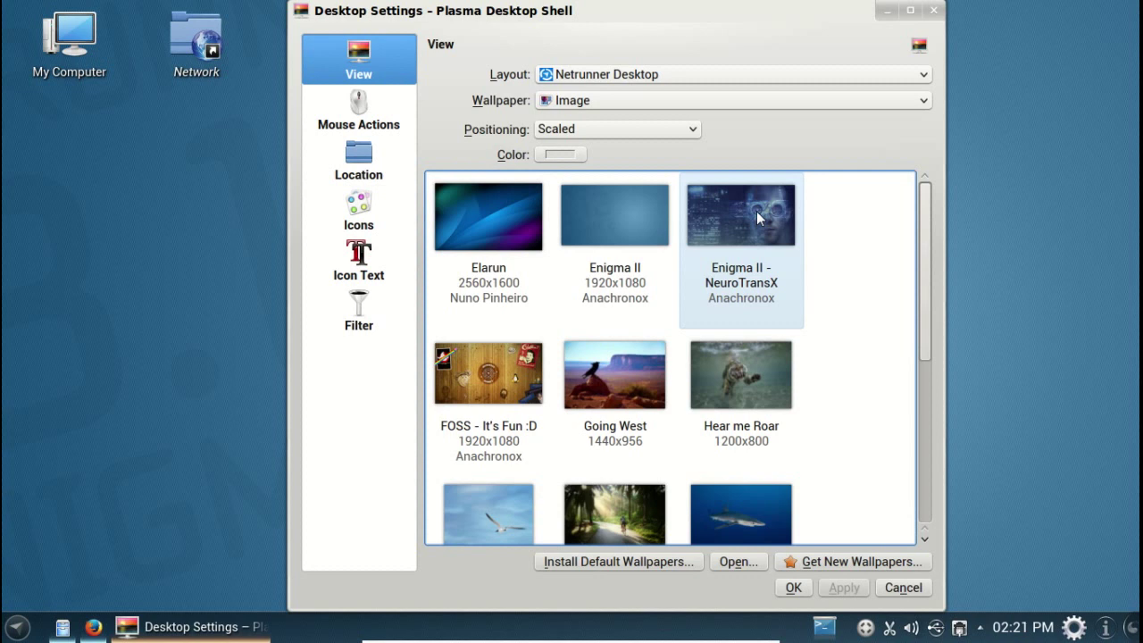
click(756, 211)
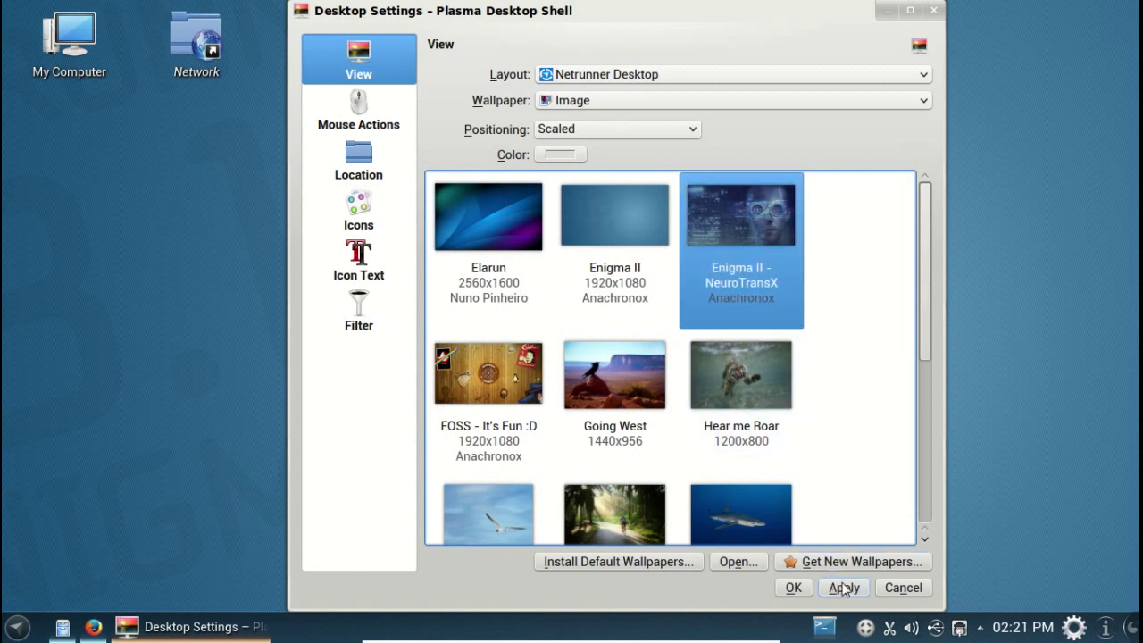
click(843, 587)
click(793, 588)
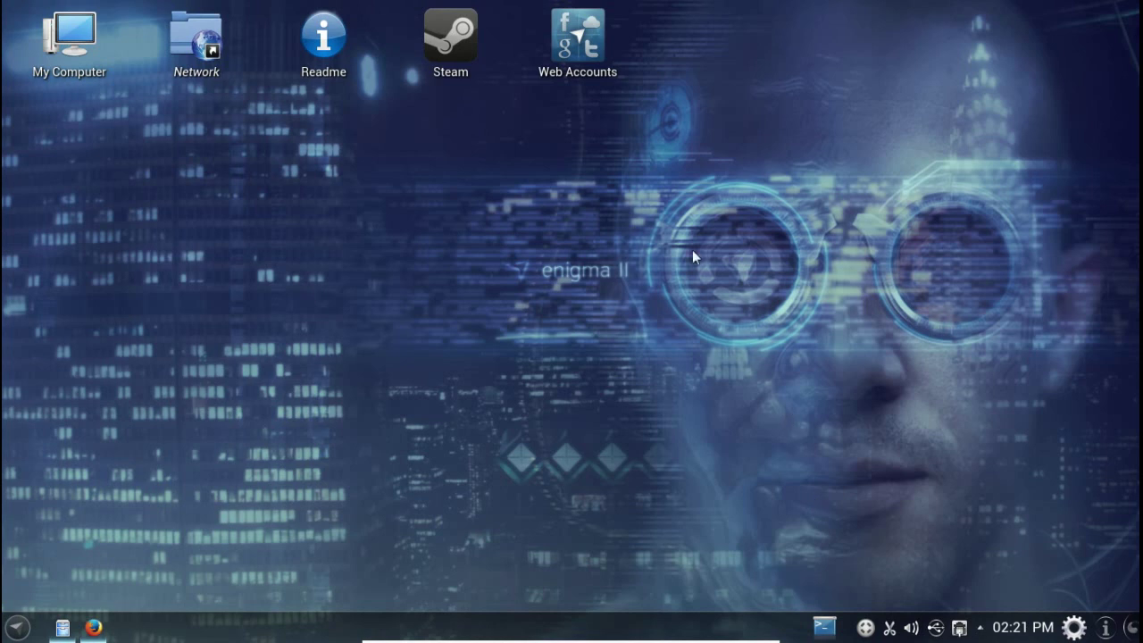
View the supported Web Accounts and the Steam install agreement, dismissing each without setting anything up.
click(581, 35)
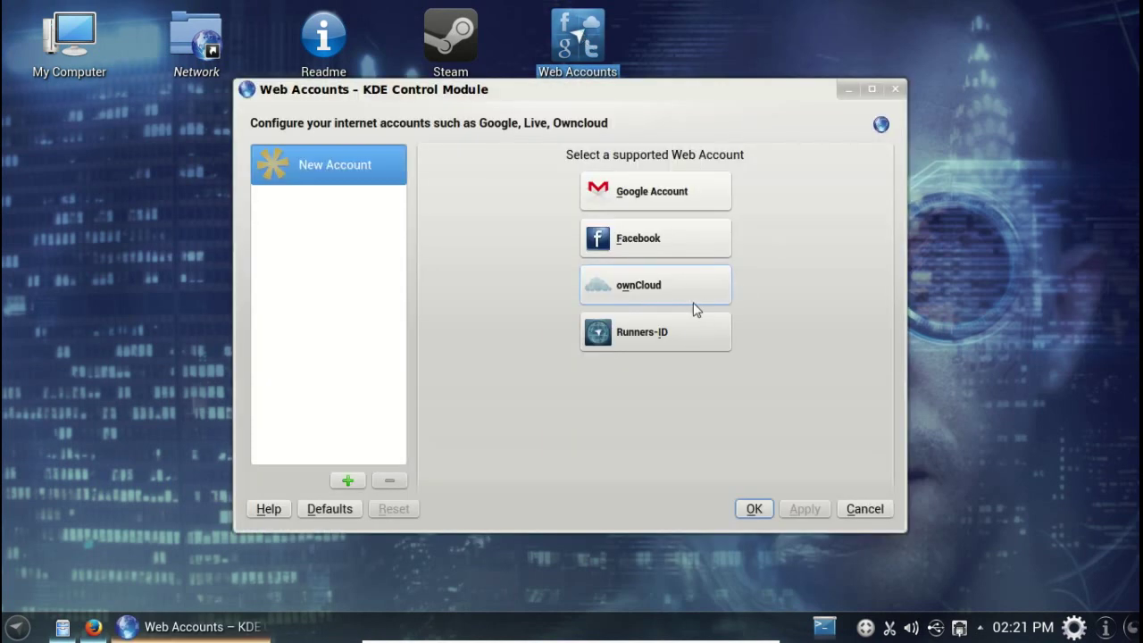
click(862, 509)
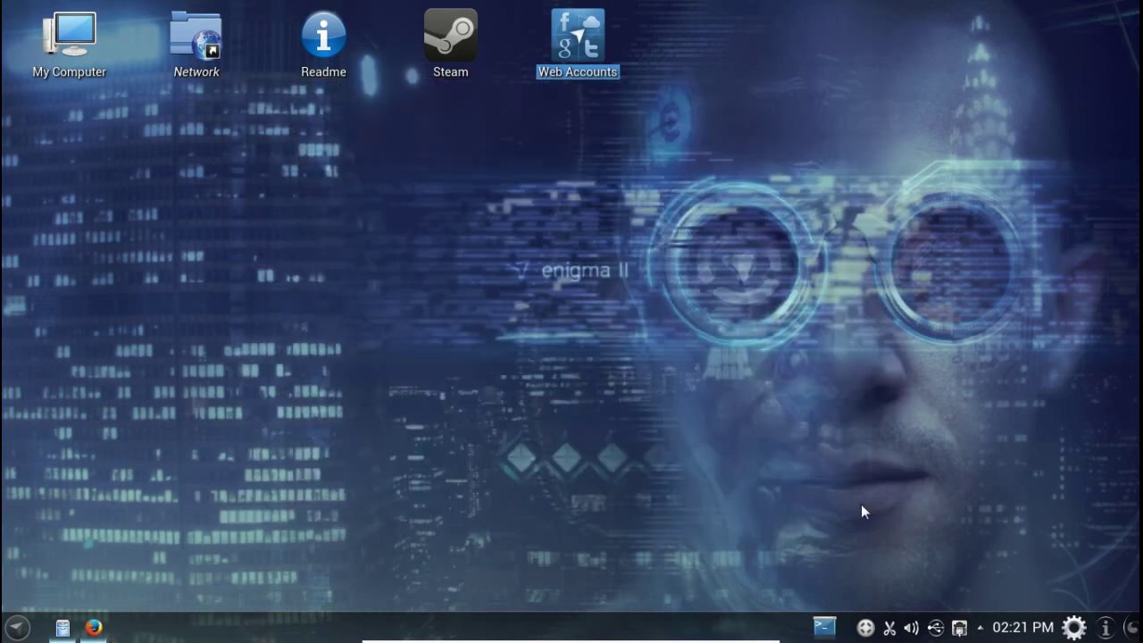
click(463, 37)
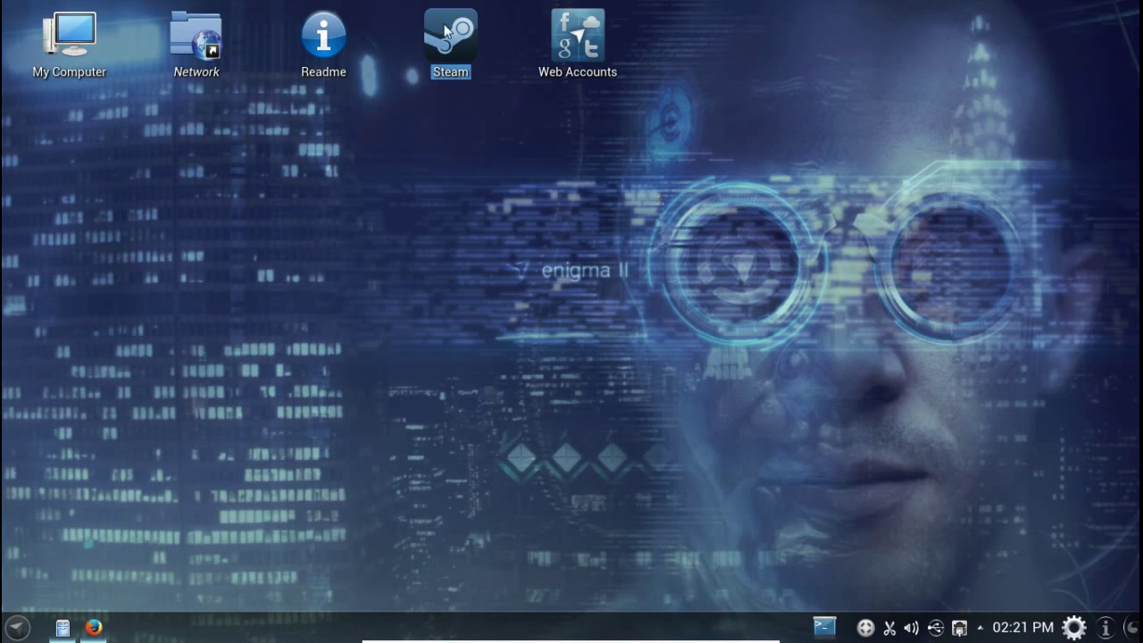
double_click(449, 27)
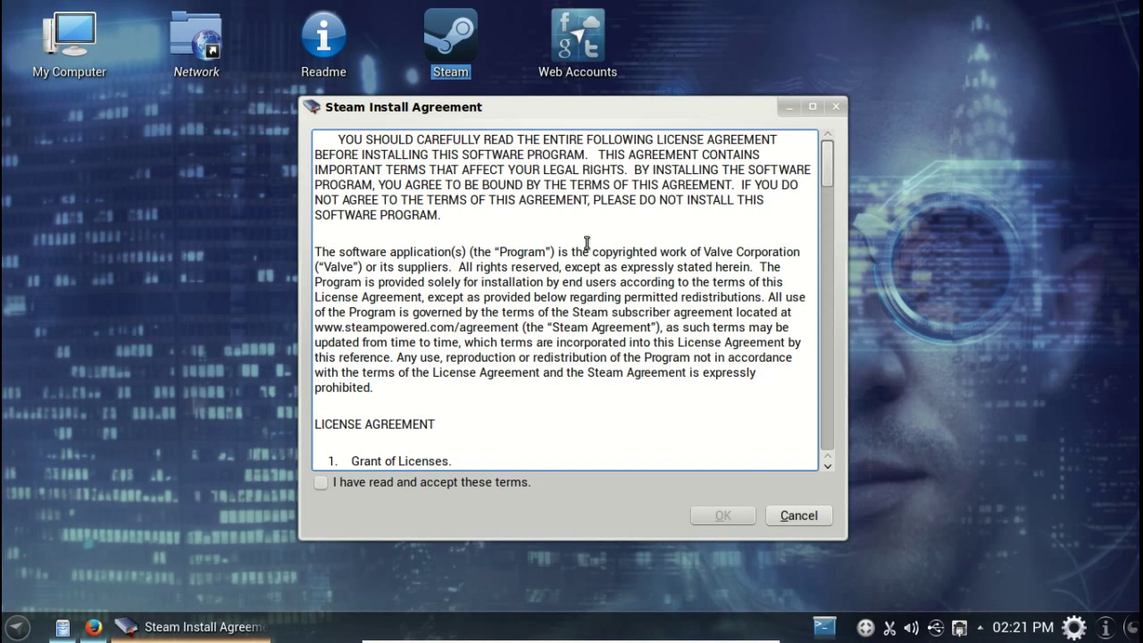
click(798, 515)
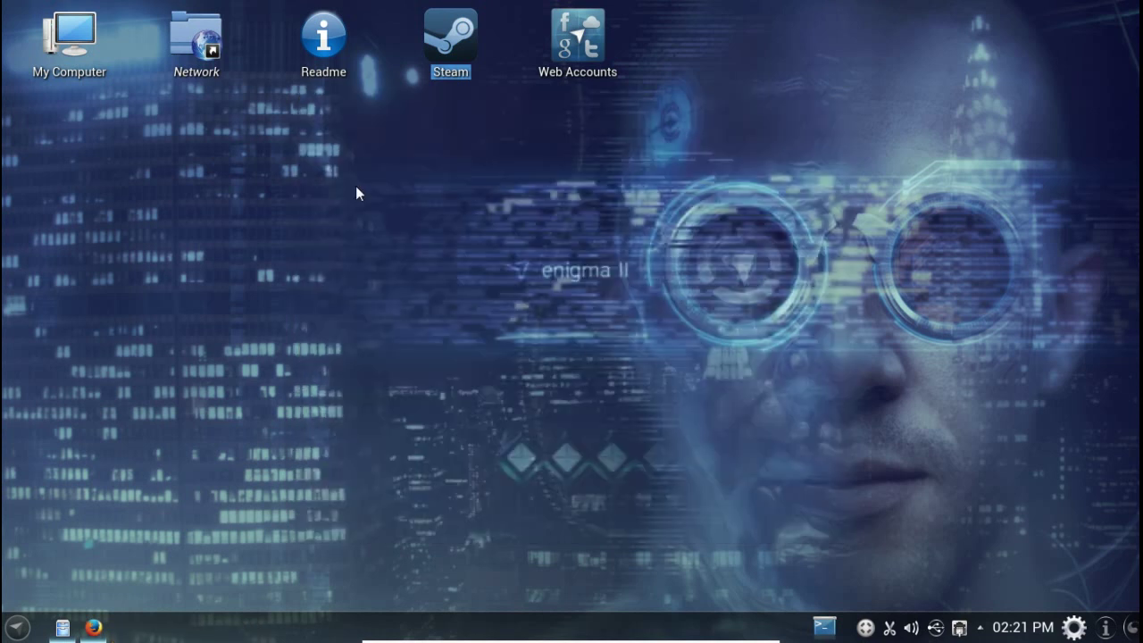
Open the desktop Readme and skim its introduction and known issues.
double_click(331, 36)
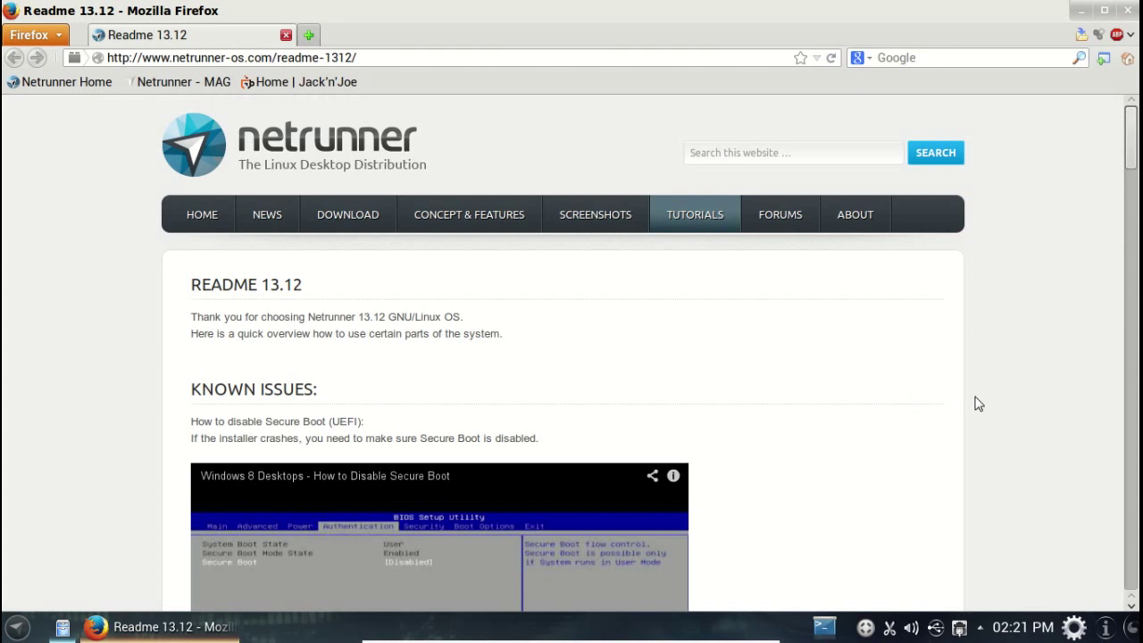
scroll(978, 403, down, 3)
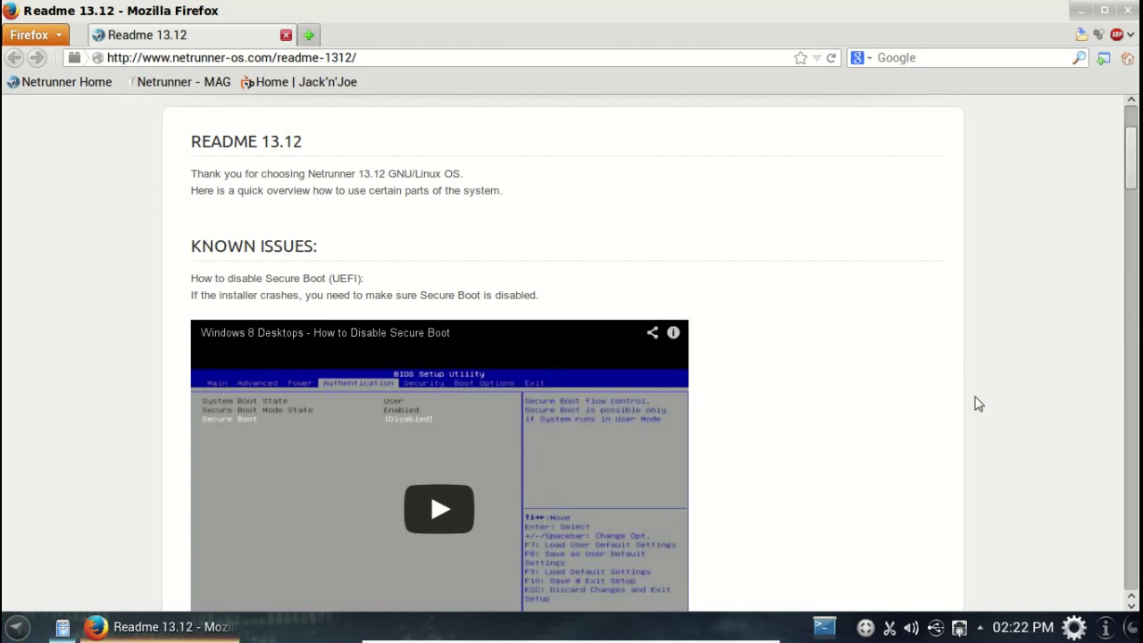
scroll(977, 403, down, 10)
scroll(978, 404, up, 13)
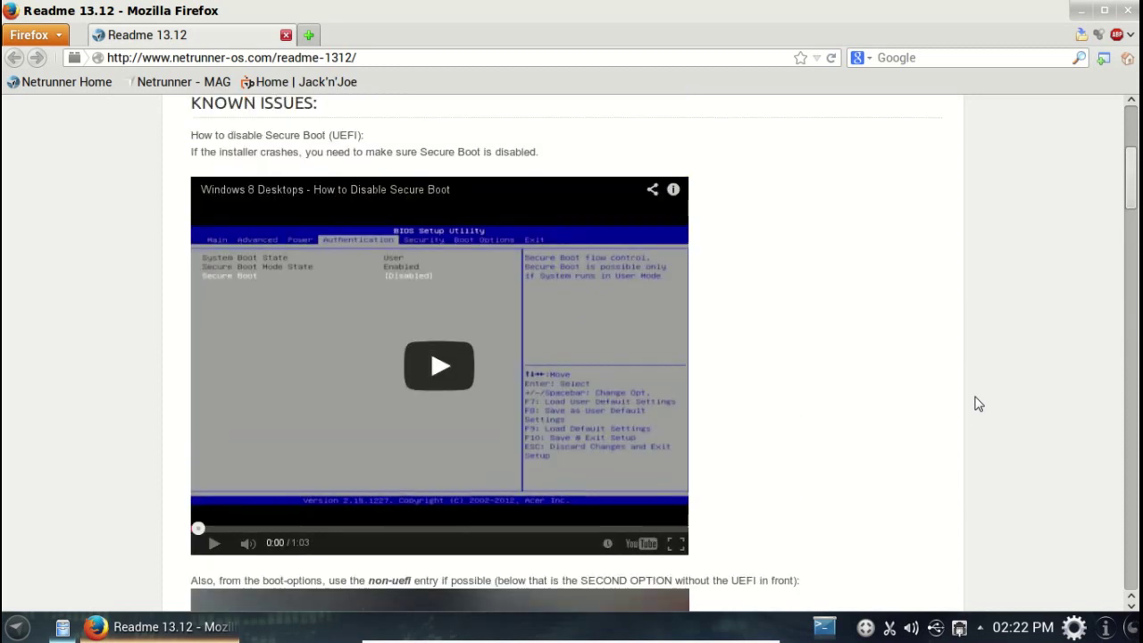
scroll(978, 404, up, 1)
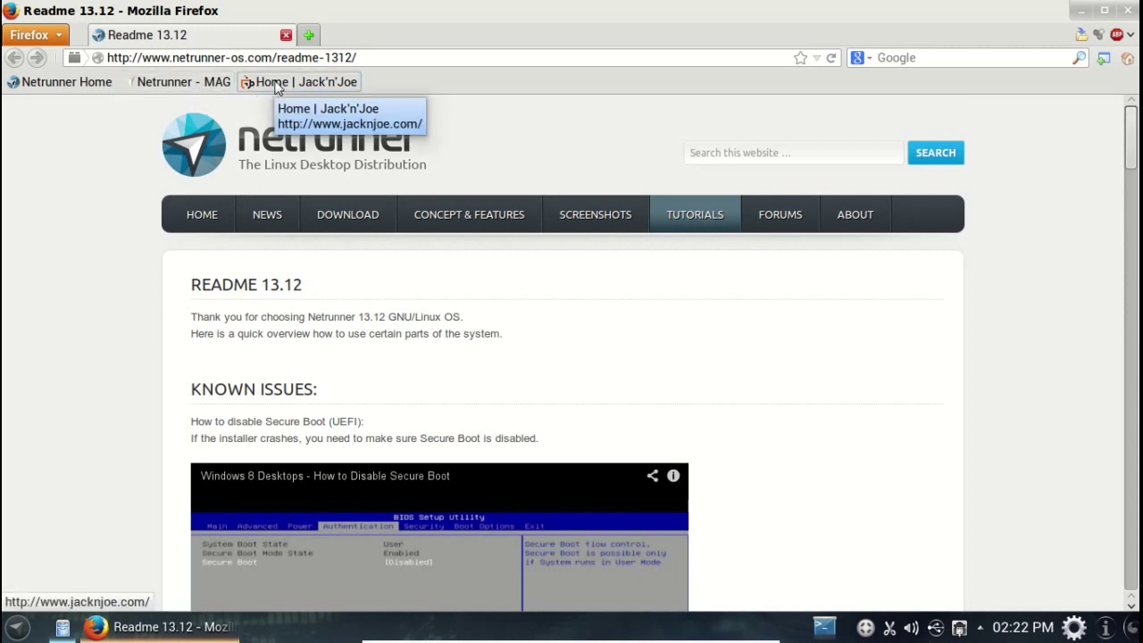
Open the bookmarked Netrunner MAG site and browse its latest articles and recent comments.
click(206, 81)
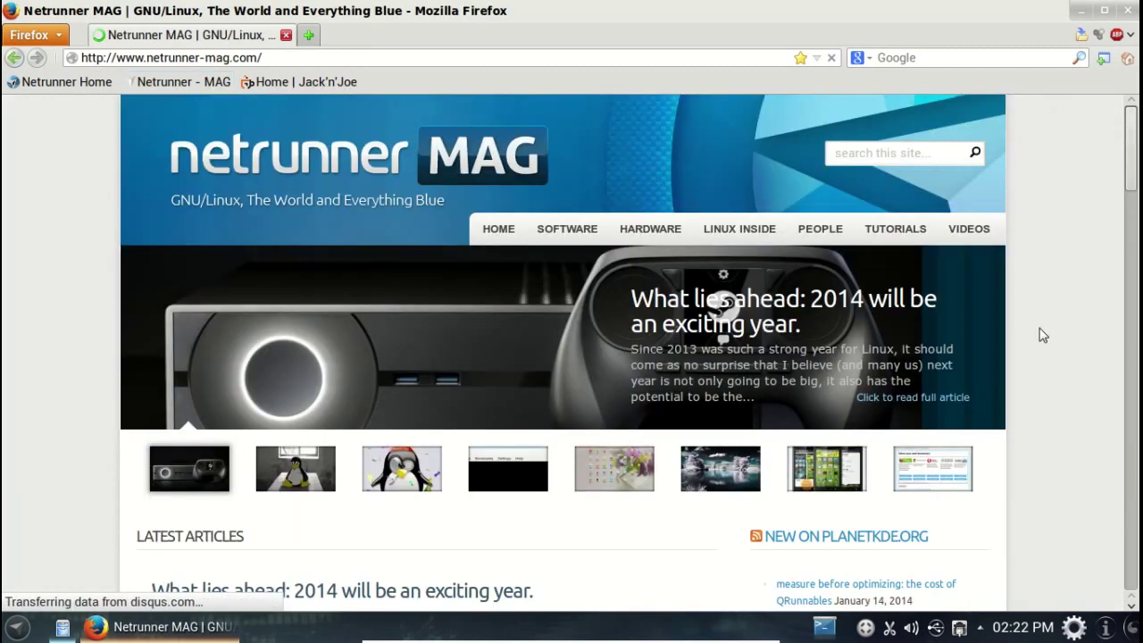
scroll(1043, 335, down, 4)
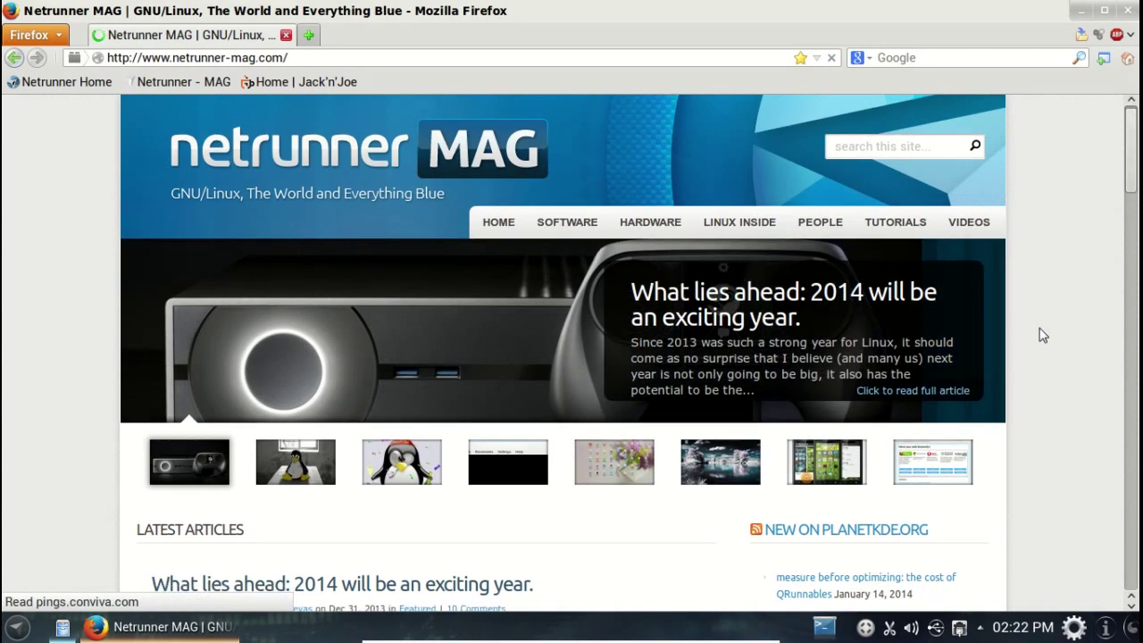
scroll(1043, 335, down, 9)
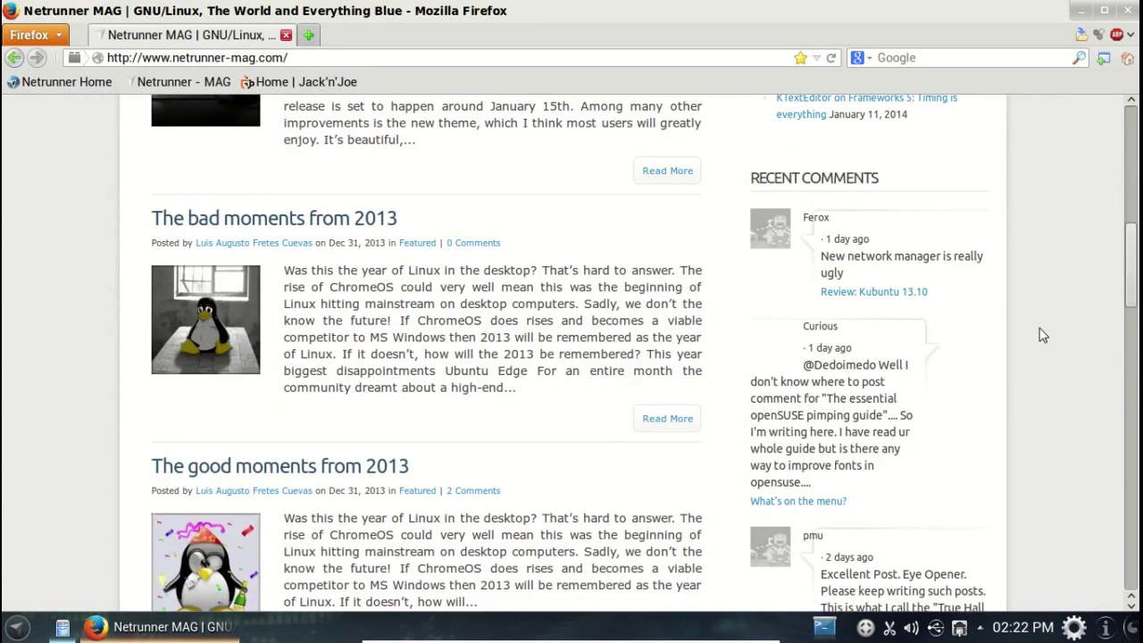
scroll(1043, 335, down, 14)
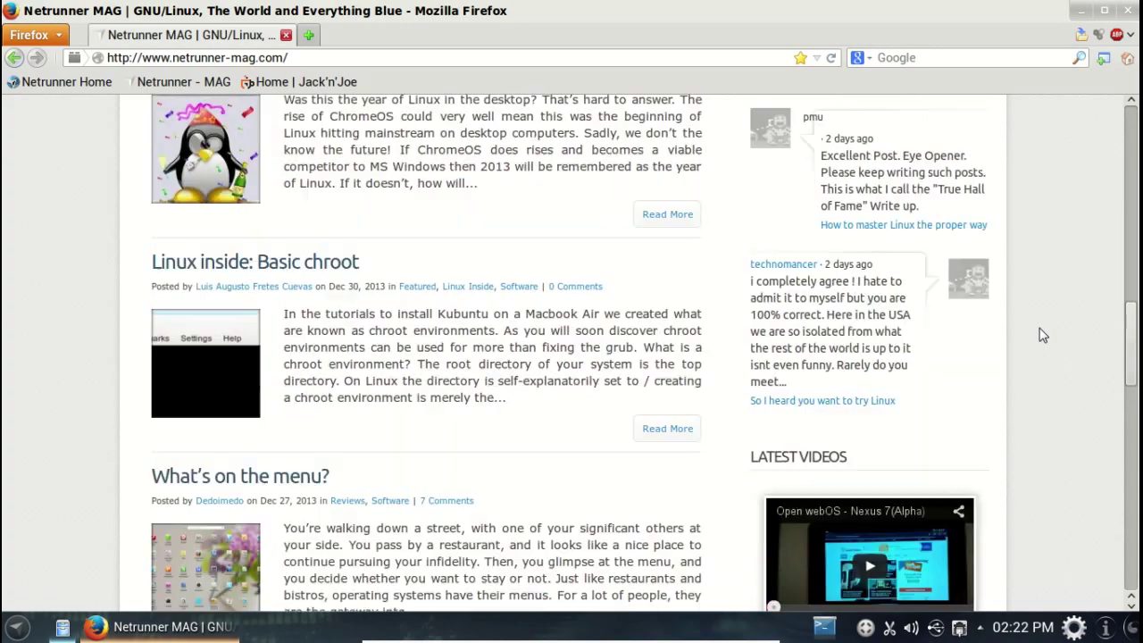
scroll(1043, 335, up, 19)
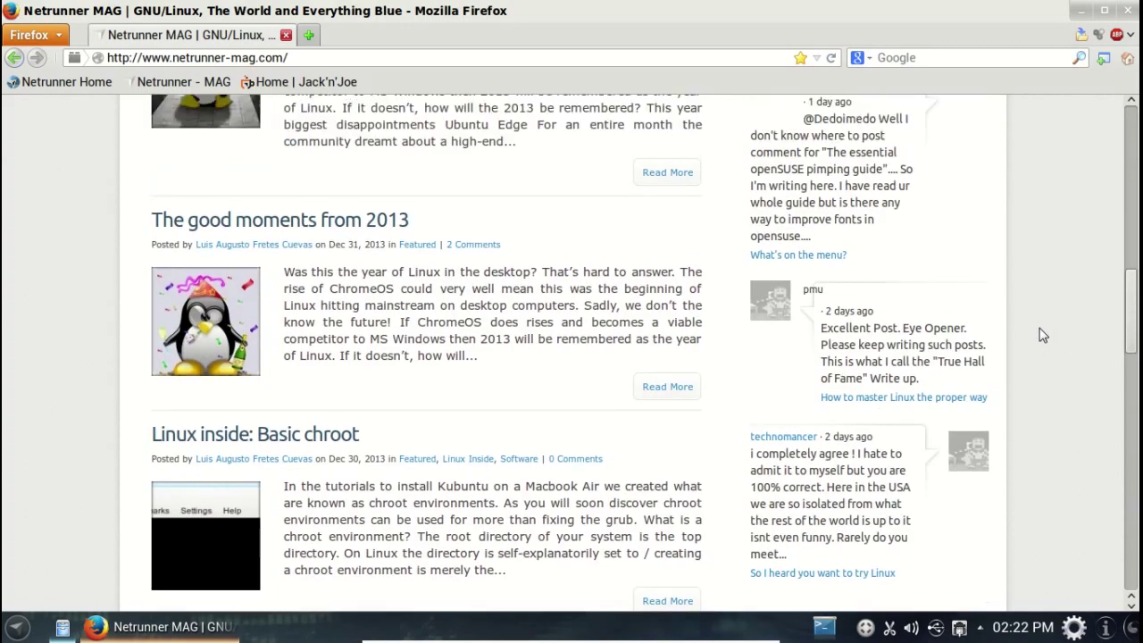
scroll(1043, 335, up, 5)
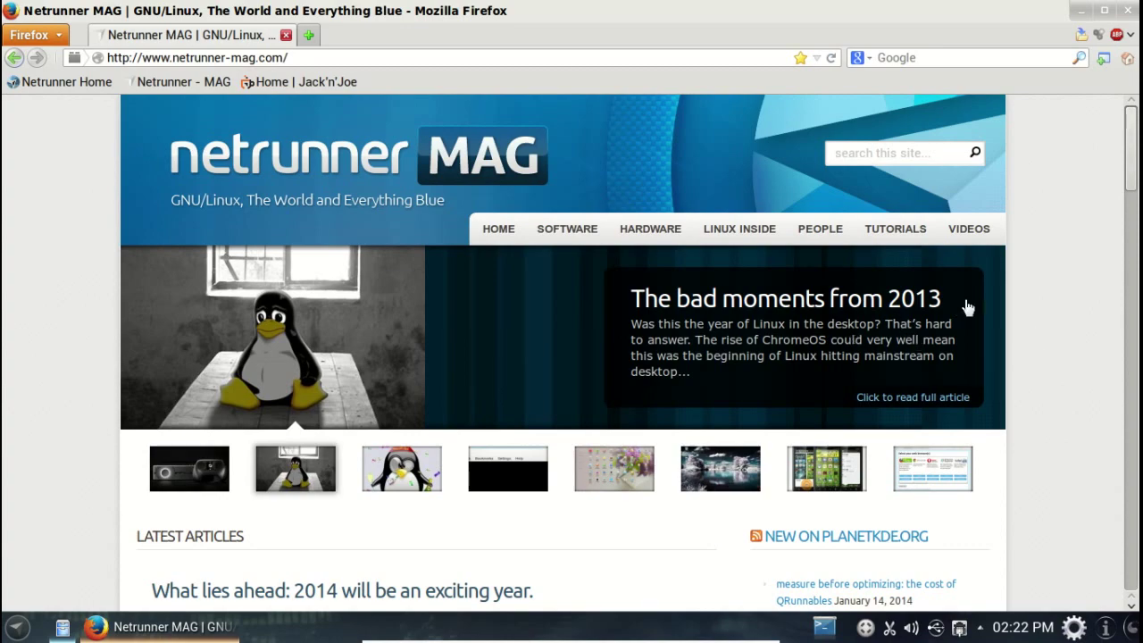
scroll(661, 375, down, 6)
scroll(661, 375, down, 10)
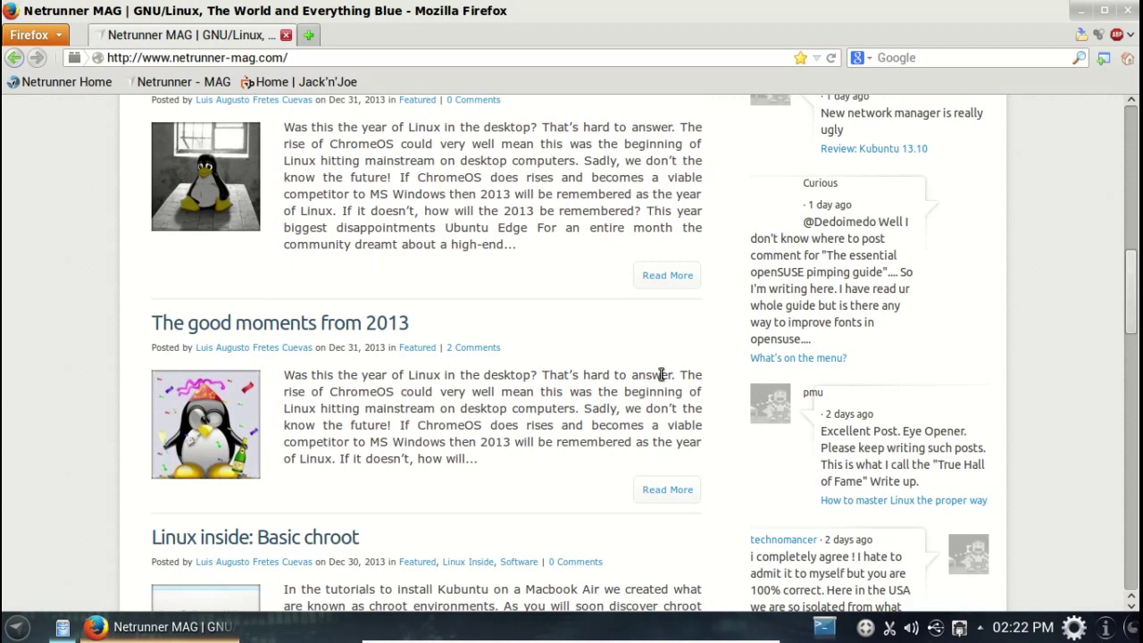
Open the article "What lies ahead: 2014 will be an exciting year." and skim its sections on Netrunner, KDE, Chromebooks and mobile.
scroll(661, 375, up, 10)
click(479, 308)
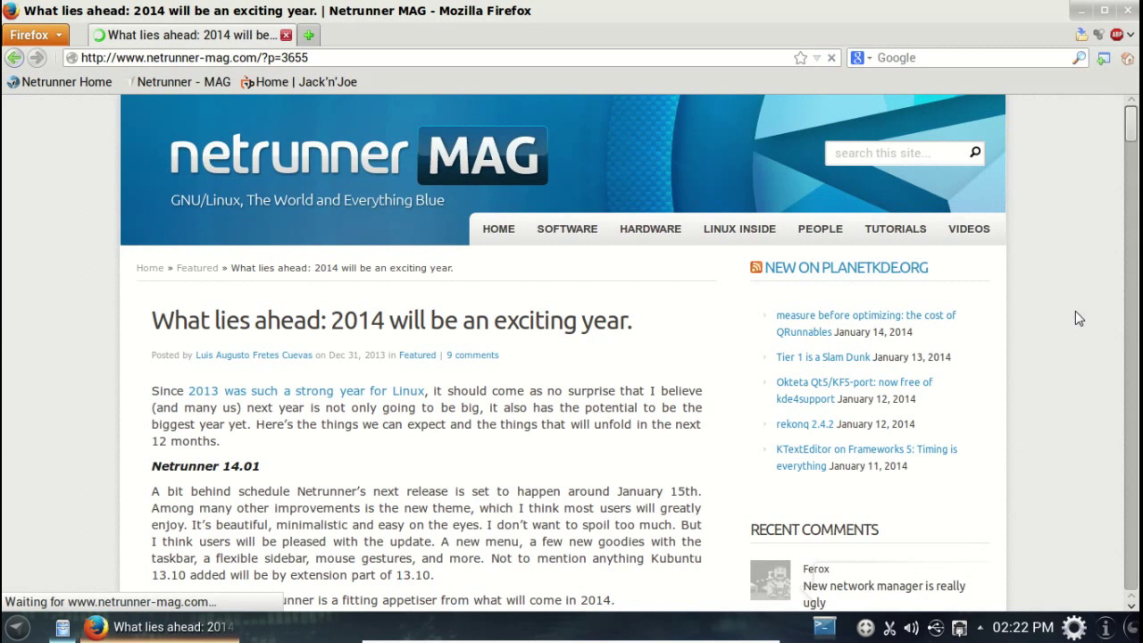
scroll(447, 402, down, 1)
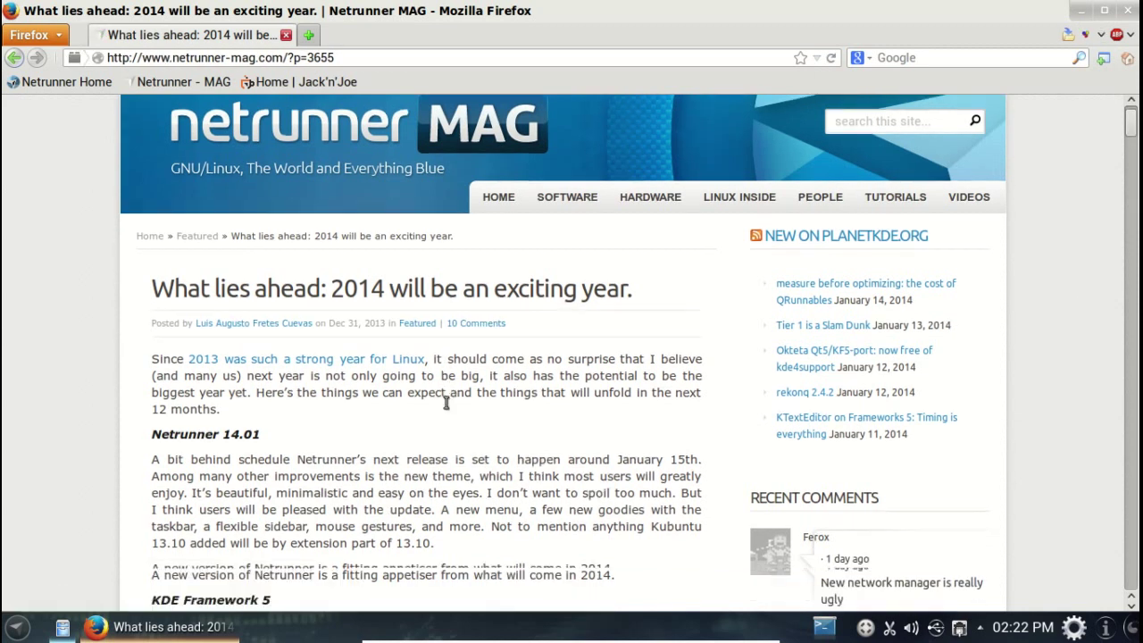
scroll(446, 402, down, 3)
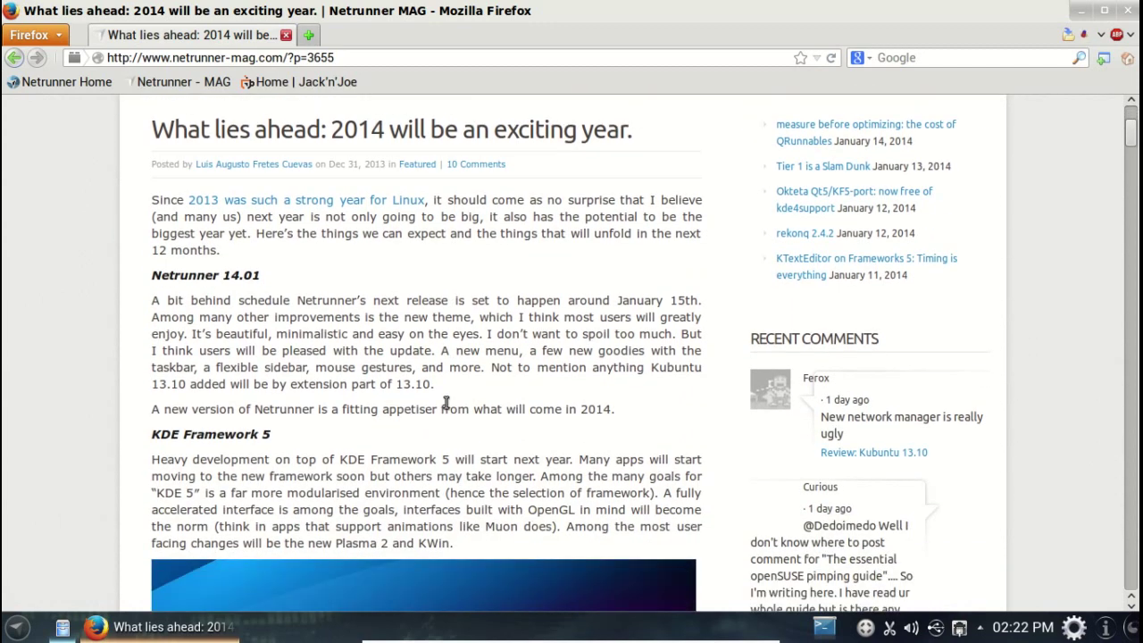
scroll(444, 407, down, 4)
scroll(444, 411, down, 4)
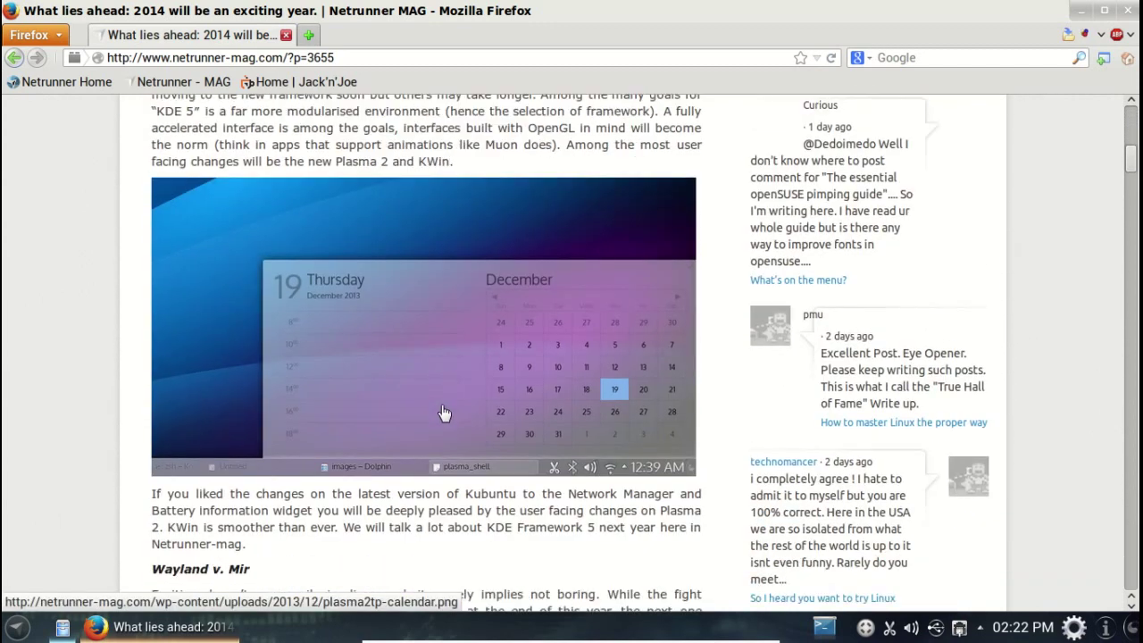
scroll(429, 437, down, 6)
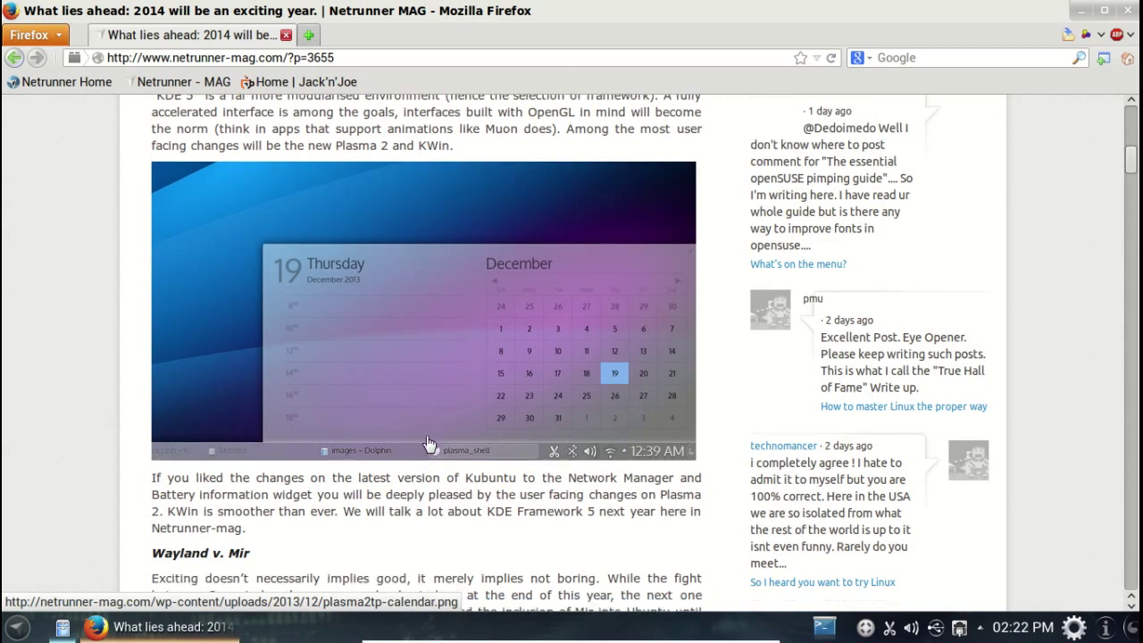
scroll(429, 437, down, 6)
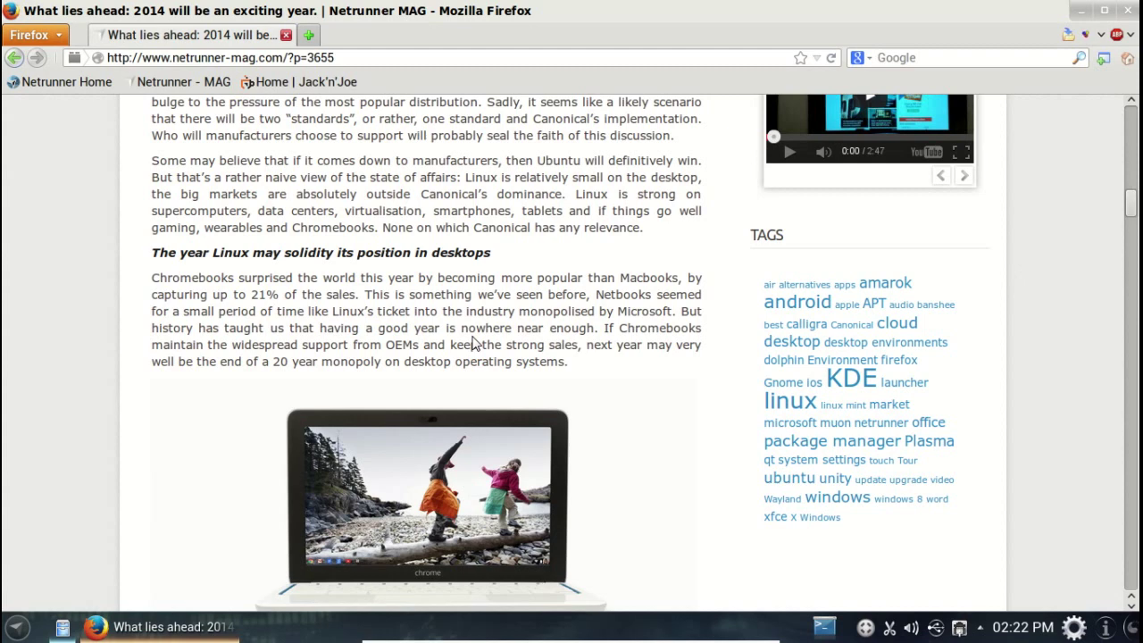
scroll(525, 349, down, 11)
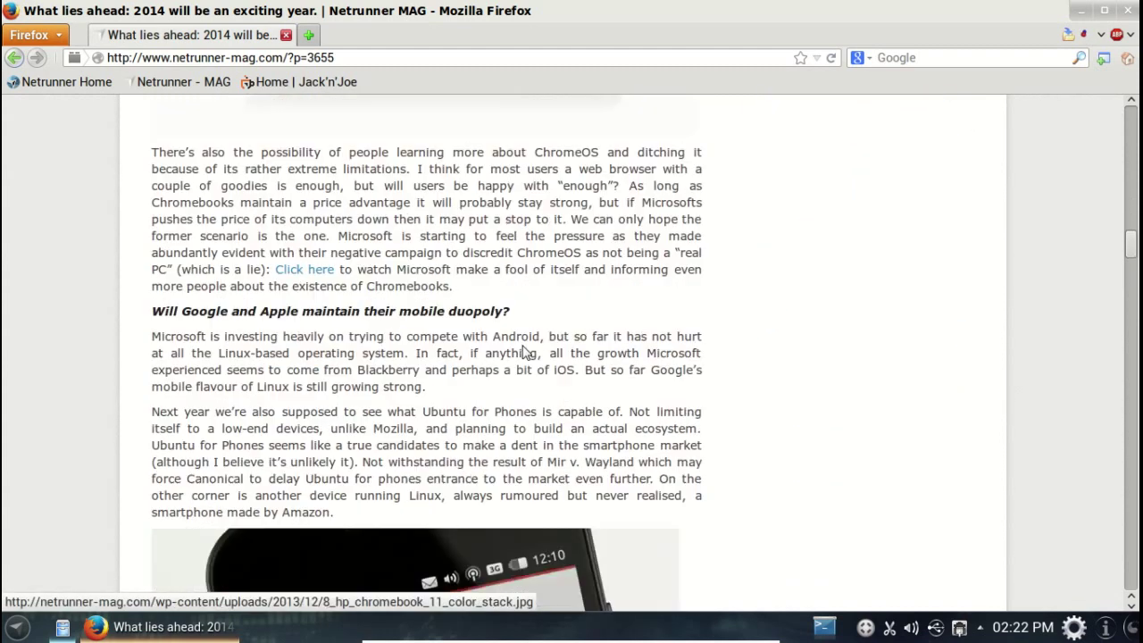
scroll(527, 354, down, 1)
Go back to the article's "Wayland v. Mir" section, read it, and close the browser.
scroll(524, 348, up, 15)
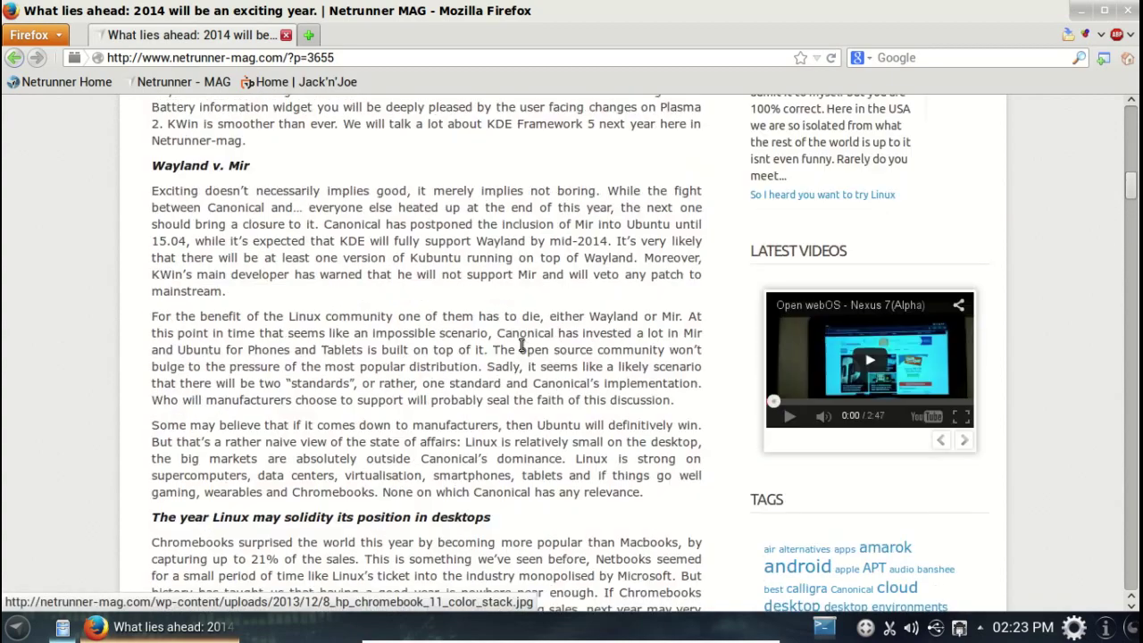
scroll(520, 348, down, 3)
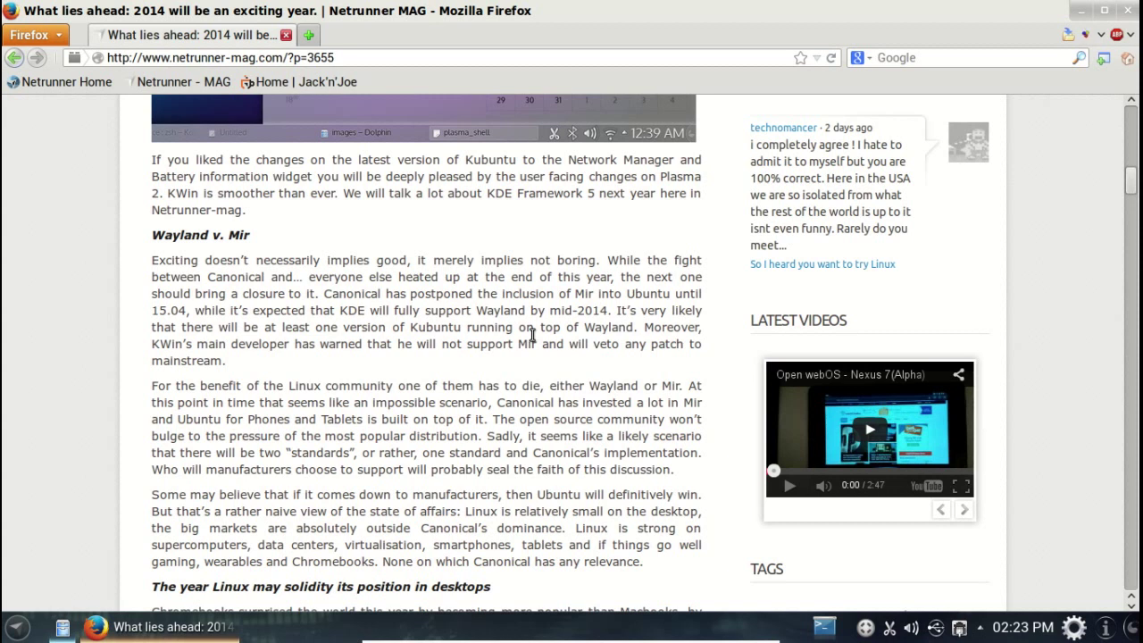
scroll(533, 333, down, 2)
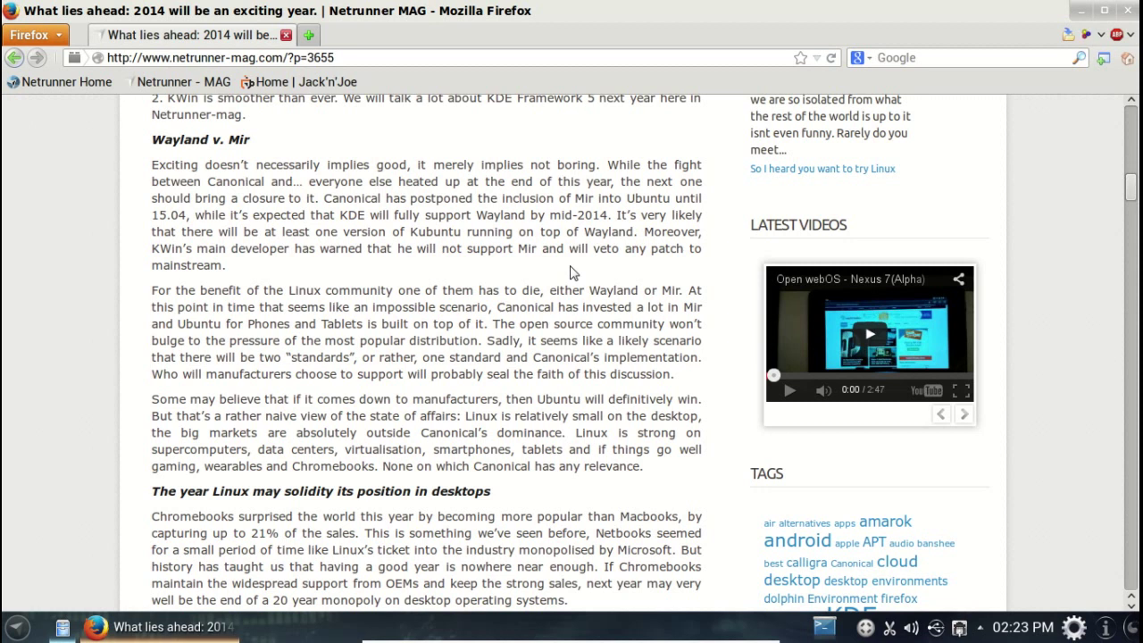
click(1129, 12)
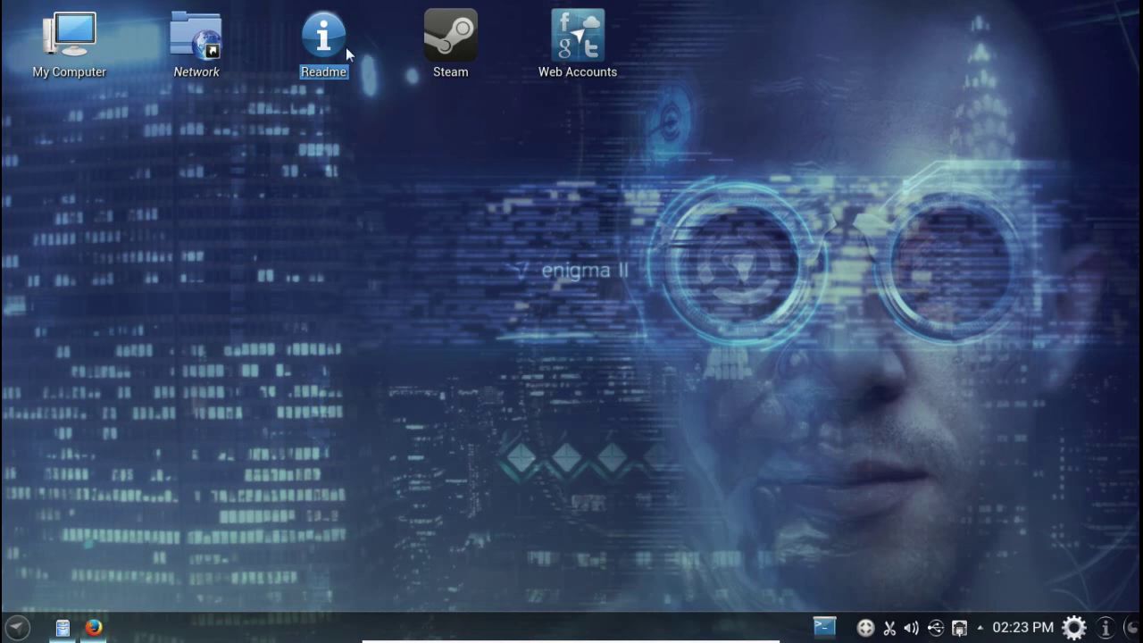
View the desktop's Network folder and the My Computer system information down to the disk section, closing each.
double_click(215, 46)
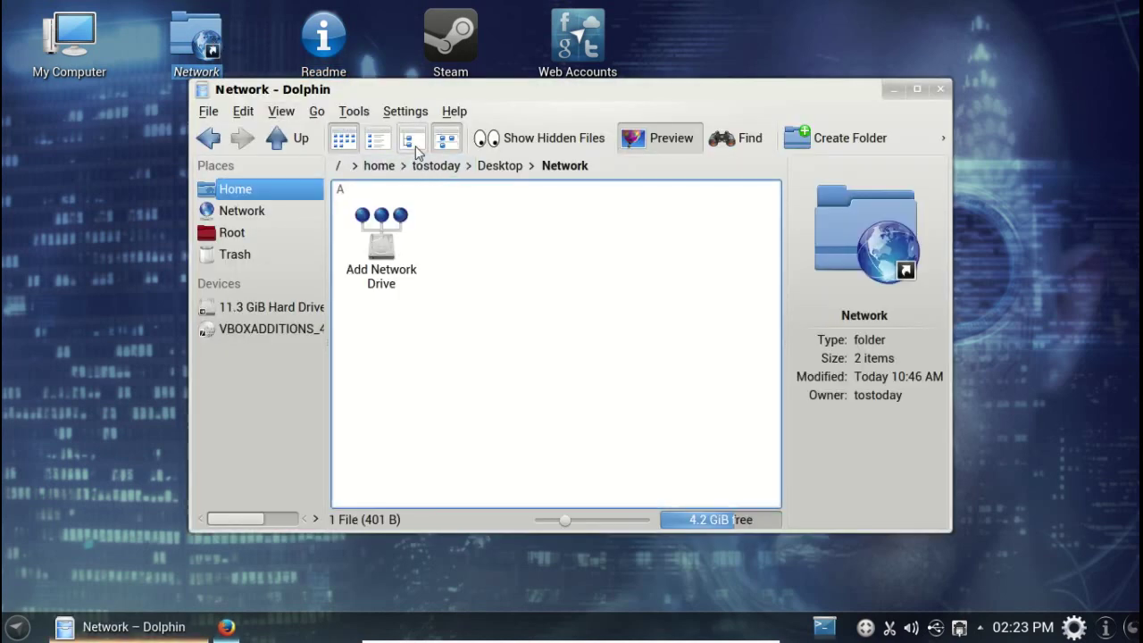
click(941, 89)
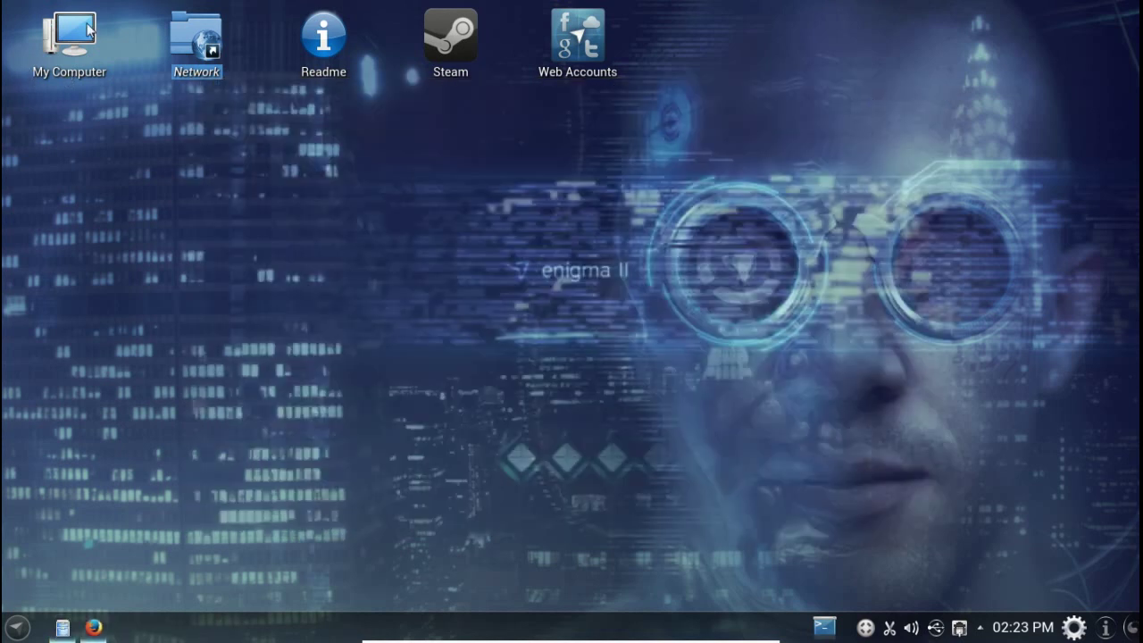
double_click(92, 29)
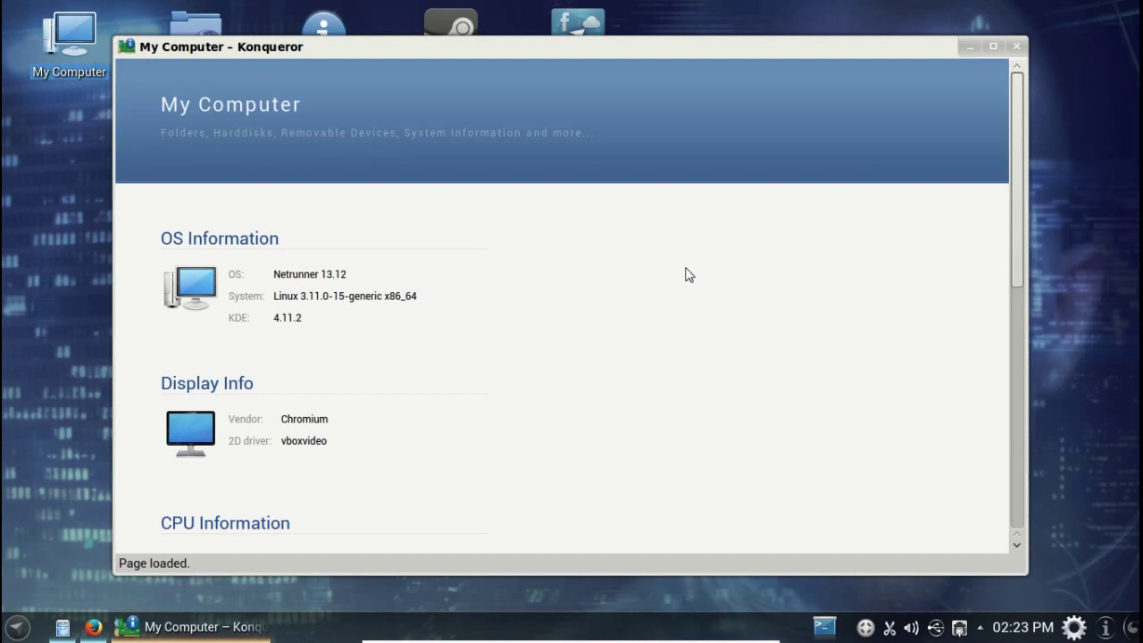
scroll(689, 277, down, 3)
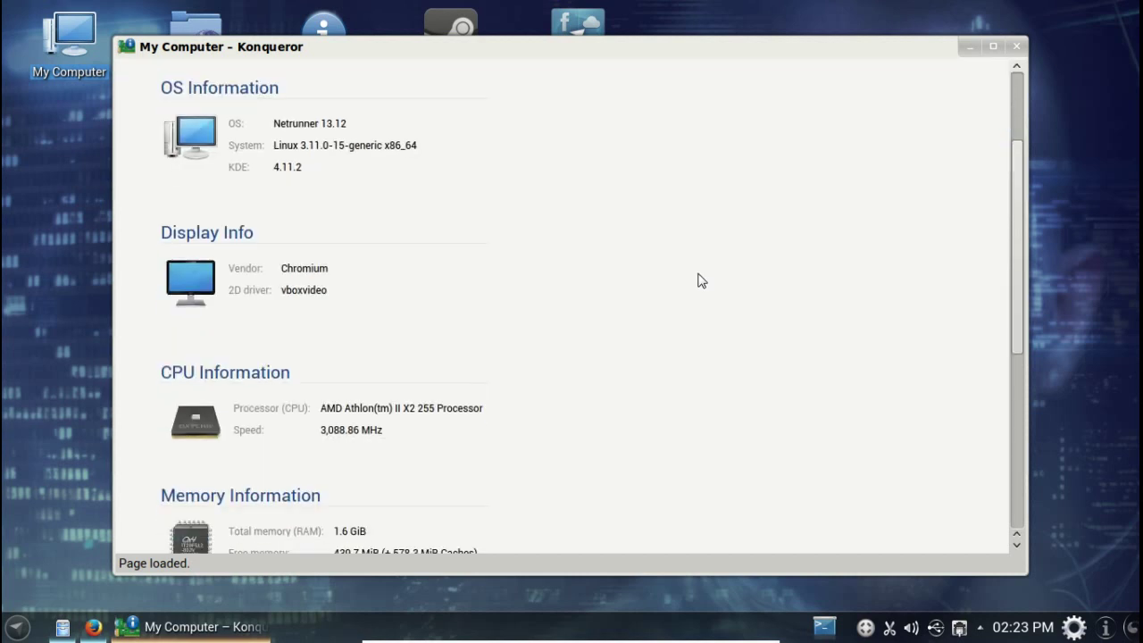
scroll(692, 278, up, 3)
scroll(686, 284, down, 5)
scroll(682, 286, down, 3)
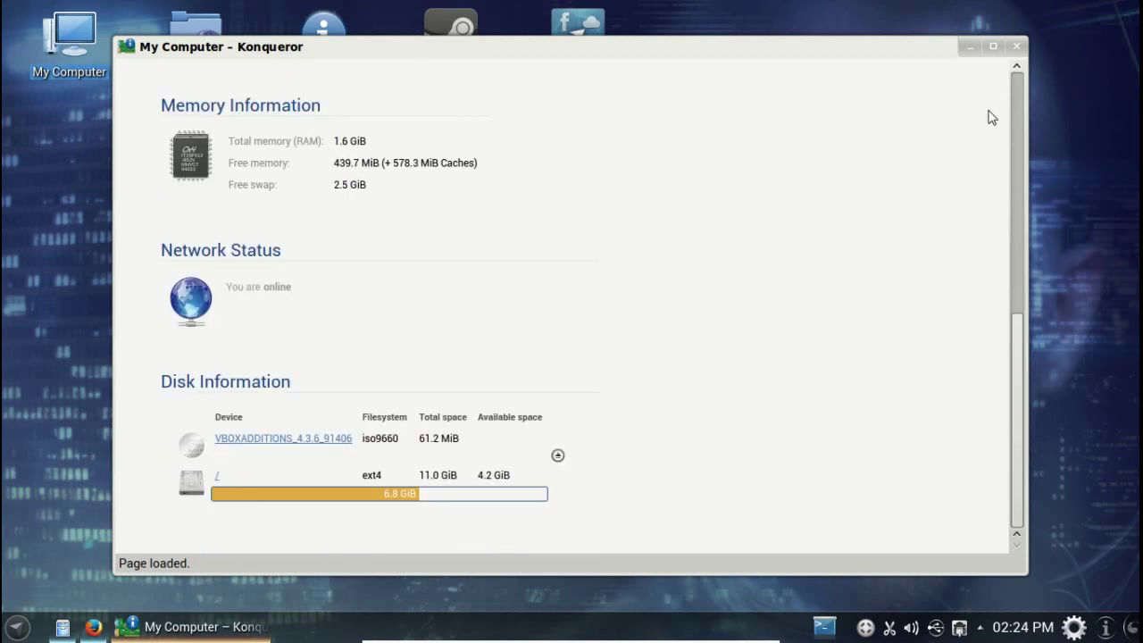
click(1017, 48)
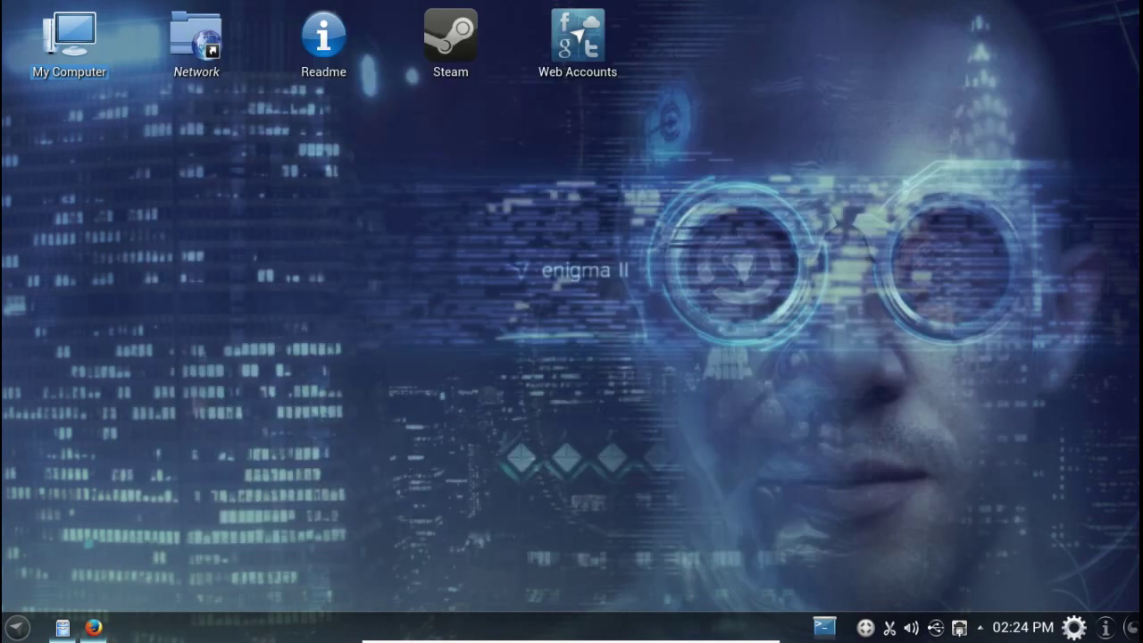
Add the Analog Clock widget to the desktop and leave the widget and panel configuration.
click(1132, 629)
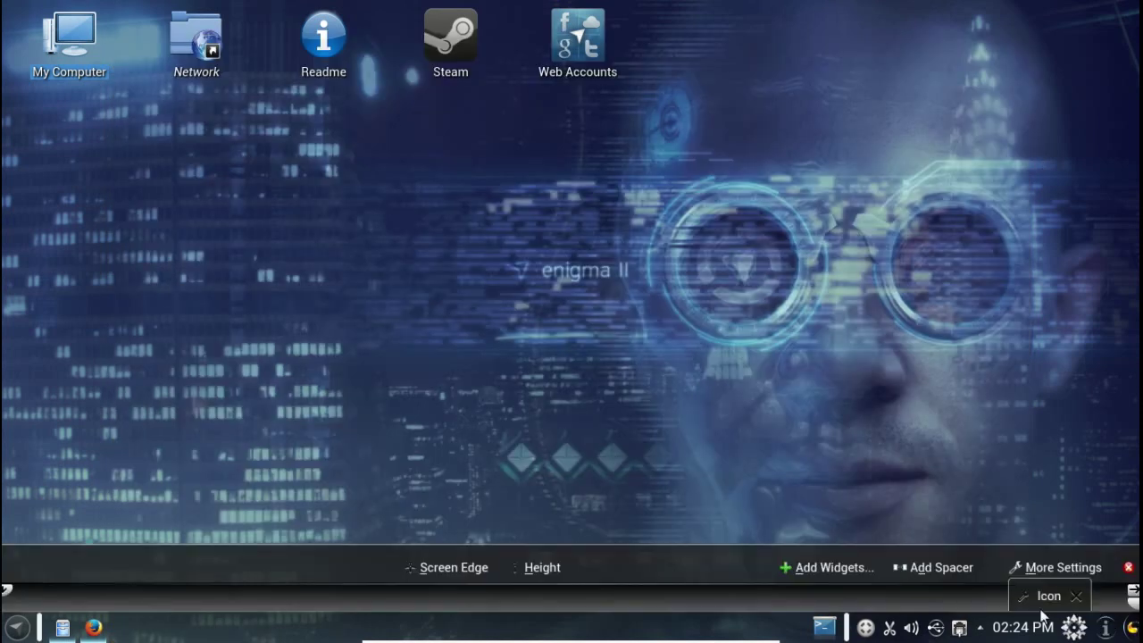
click(829, 568)
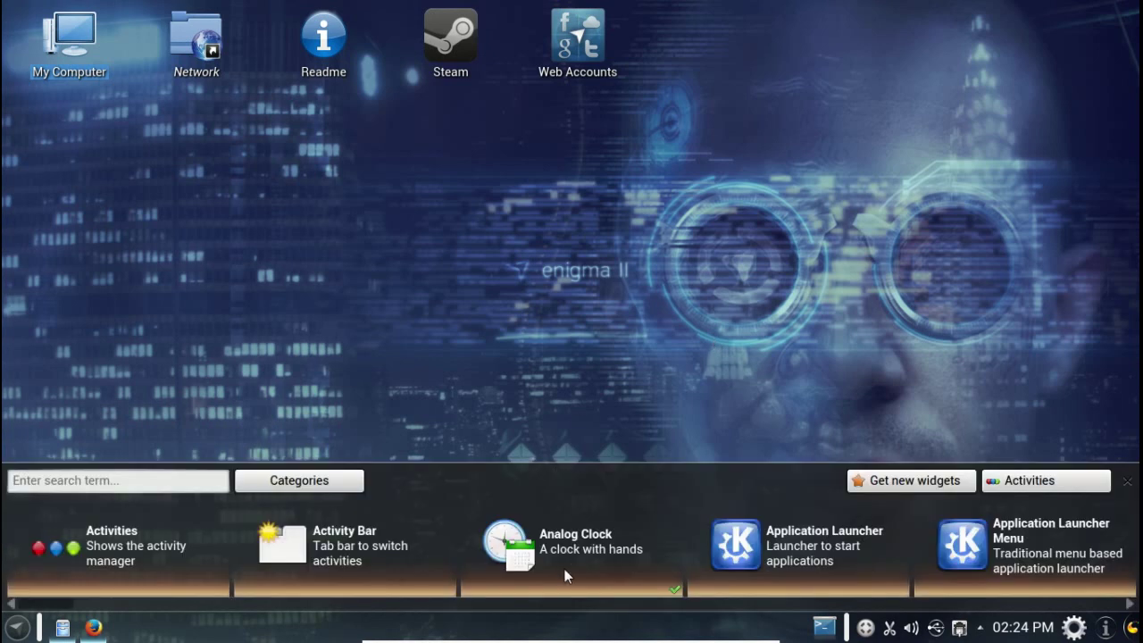
mouse_move(565, 569)
drag(516, 540, 832, 161)
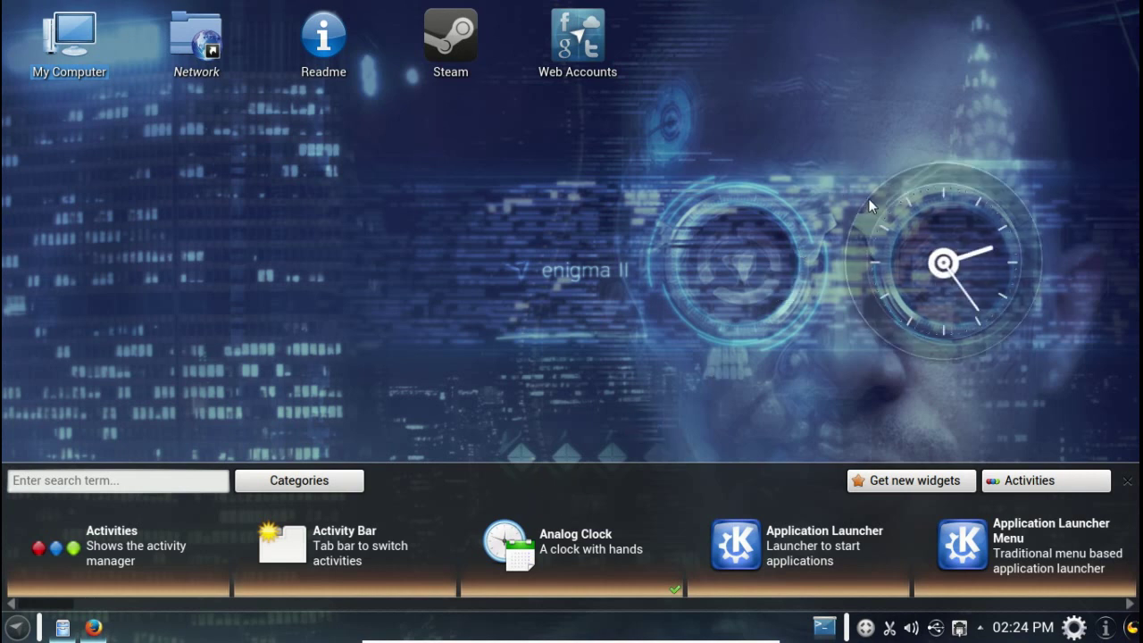
click(1127, 481)
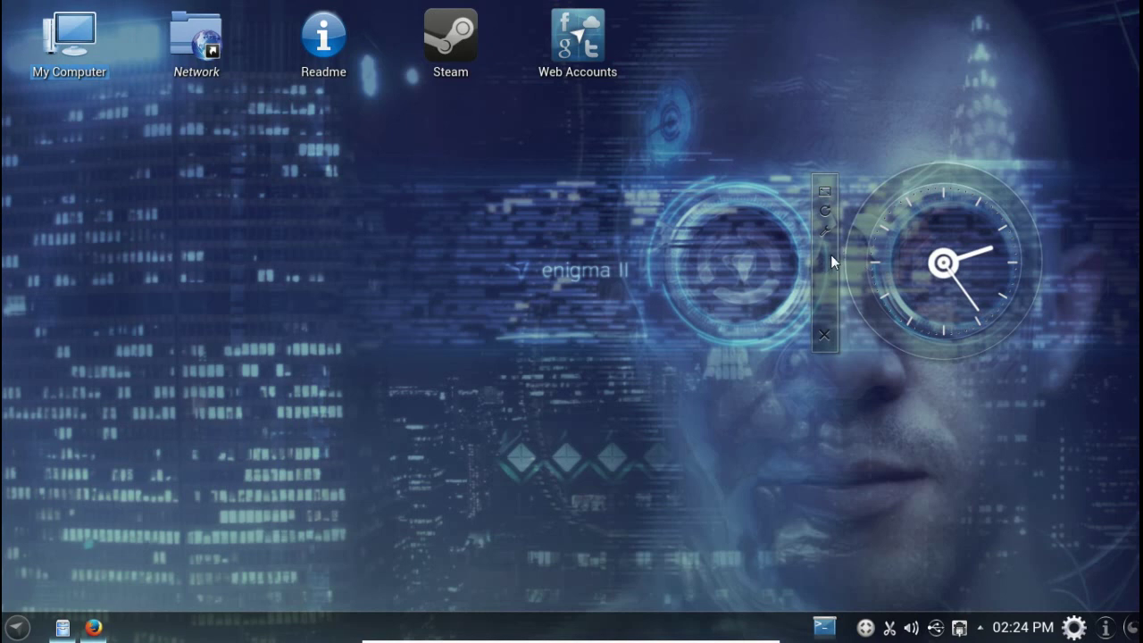
Enlarge the analog clock widget and place it over the right-hand goggle lens of the wallpaper's face.
drag(816, 271, 818, 226)
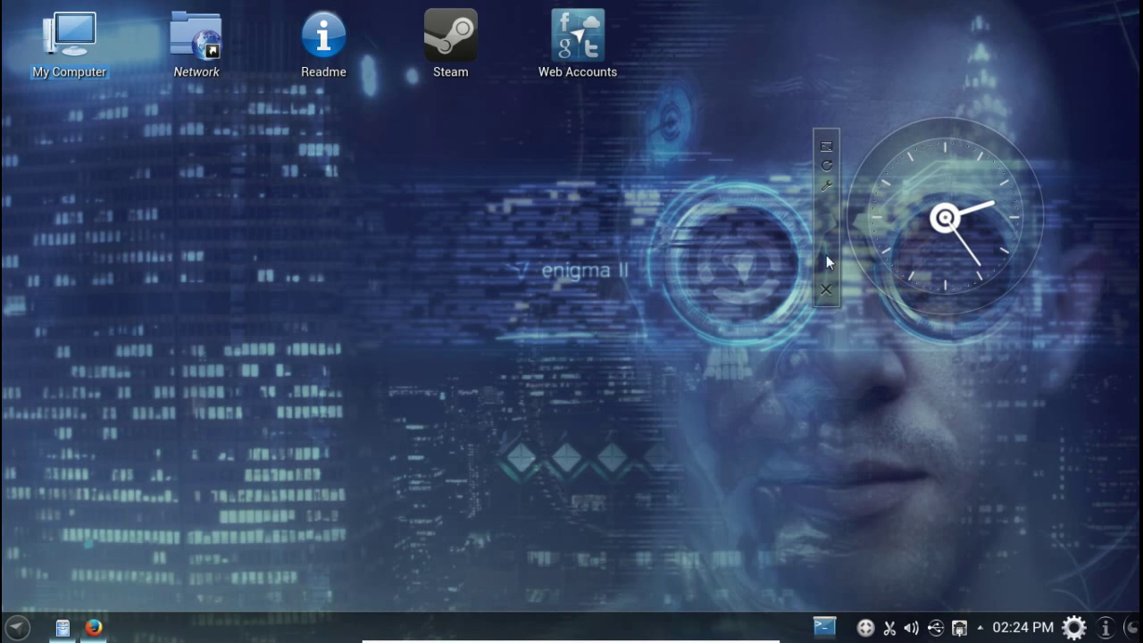
drag(824, 146, 741, 69)
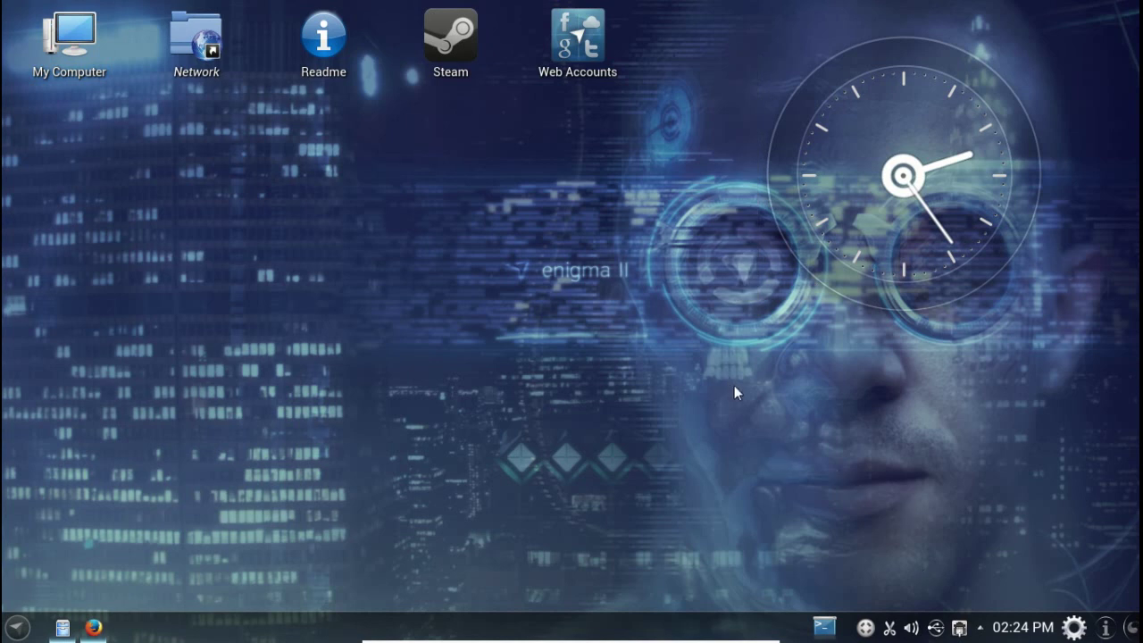
mouse_move(801, 115)
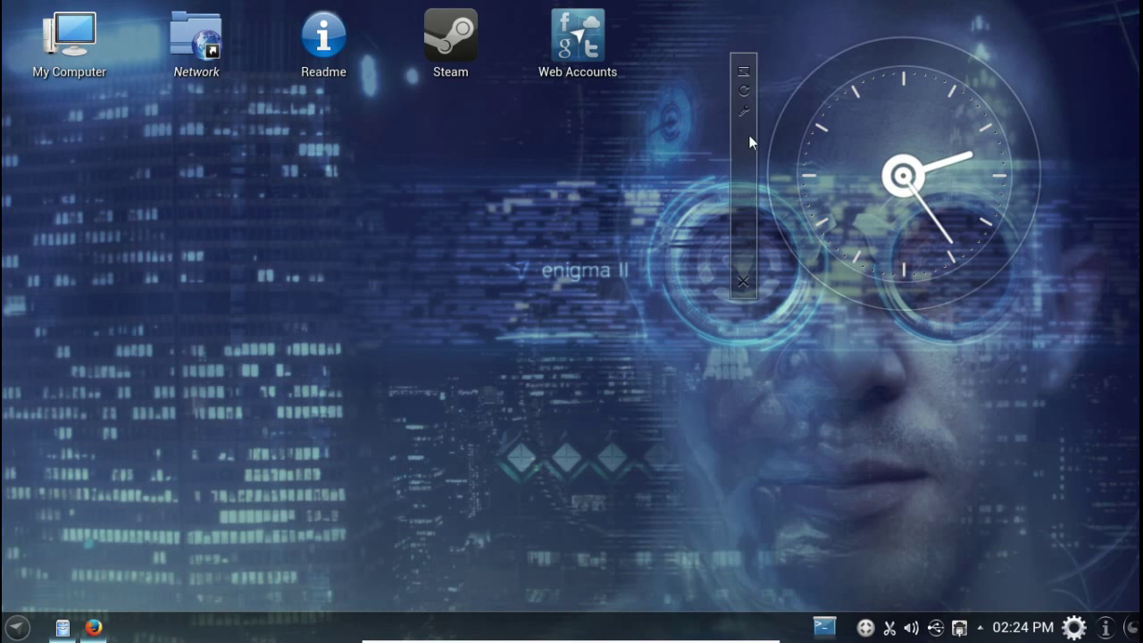
drag(749, 135, 799, 257)
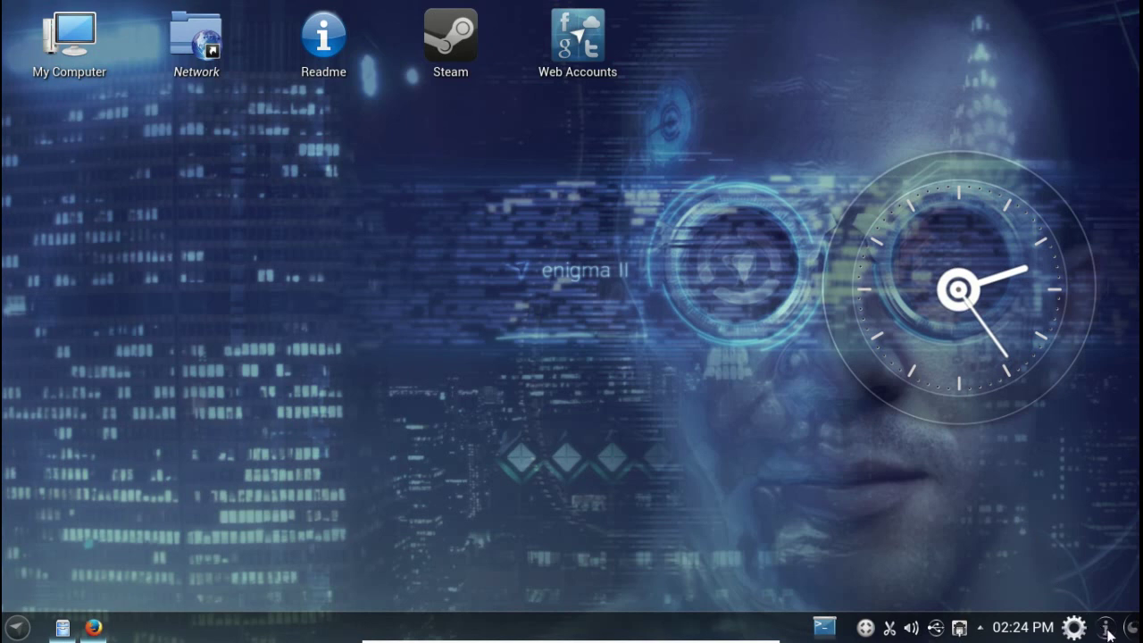
Search the run launcher for "mus", open the Clementine music player for a look, and close its window.
click(1076, 630)
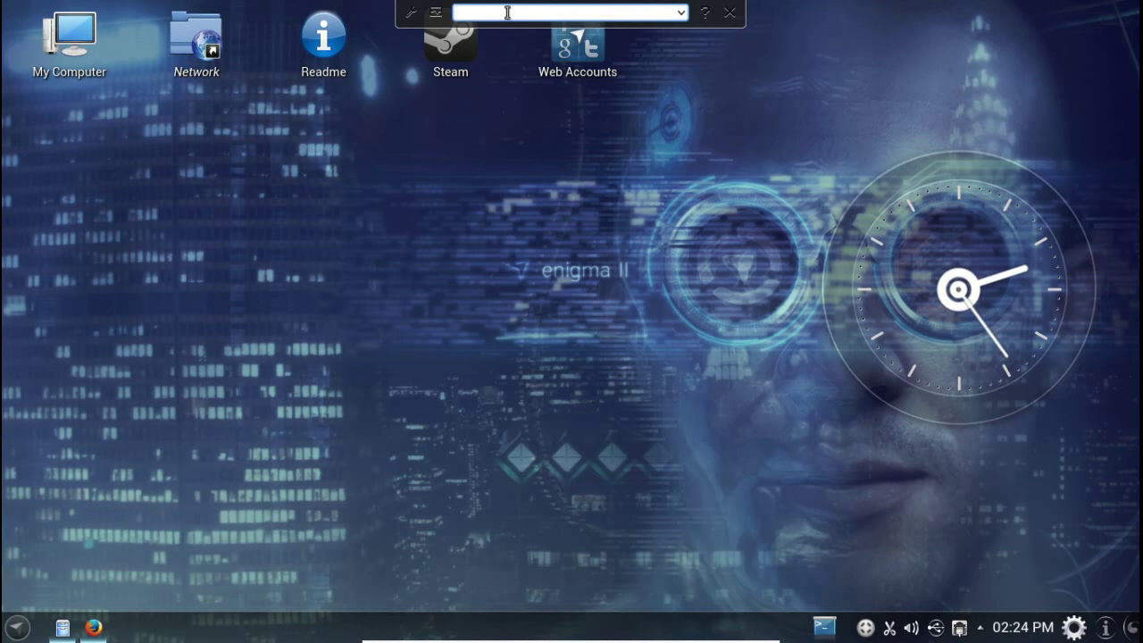
text(mus)
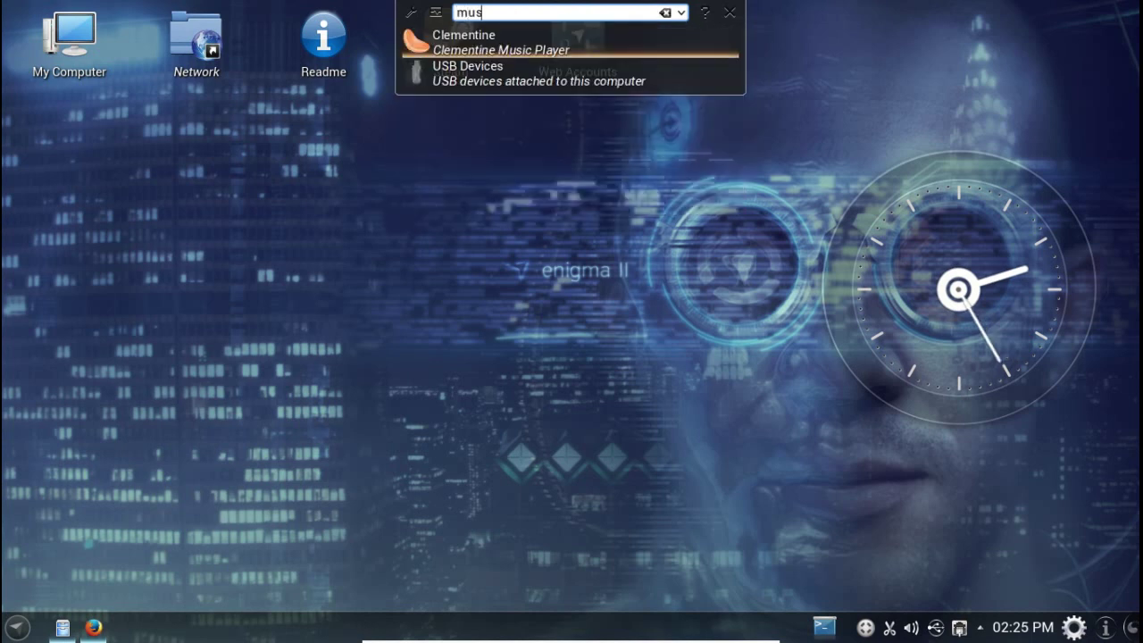
click(494, 45)
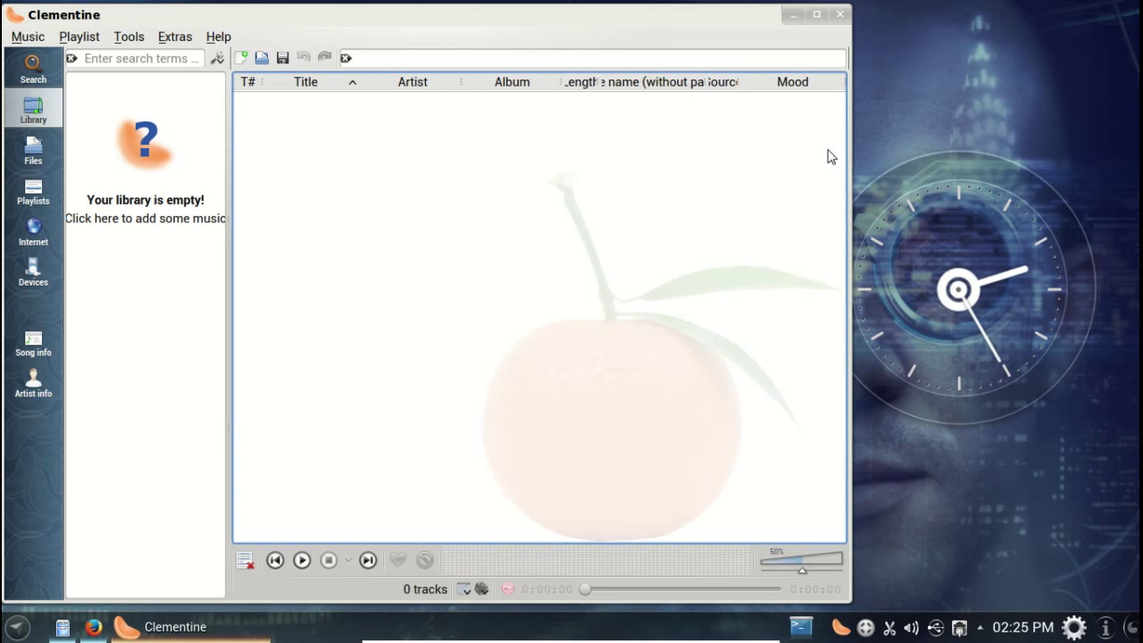
click(840, 14)
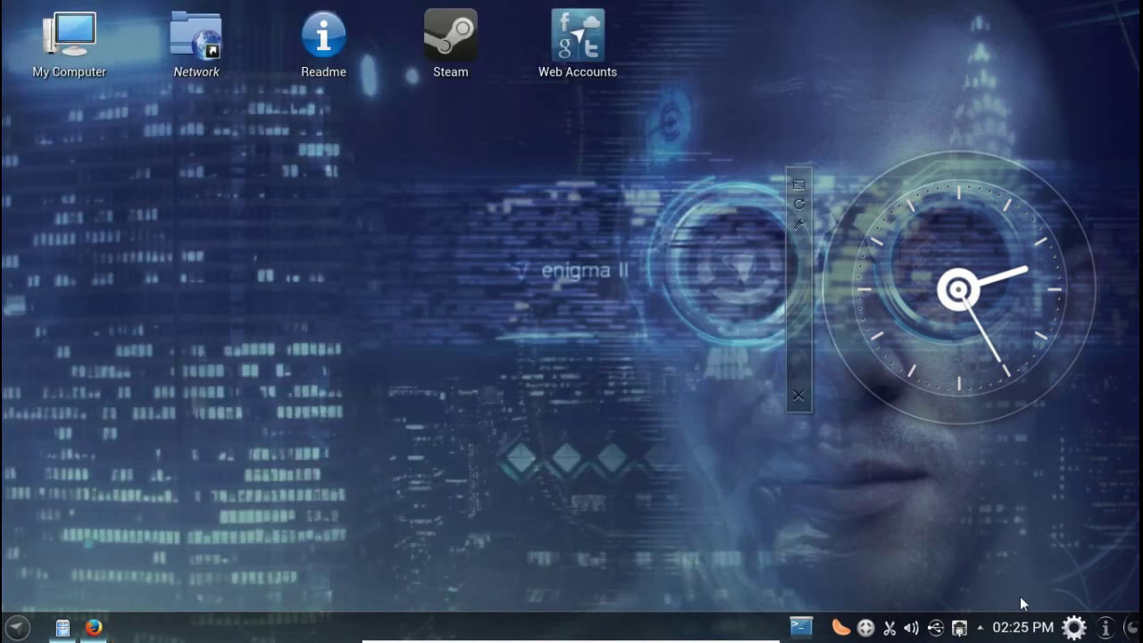
Inspect the hidden system tray entries, the active network connections and the available devices, closing each popup.
click(1007, 630)
click(988, 632)
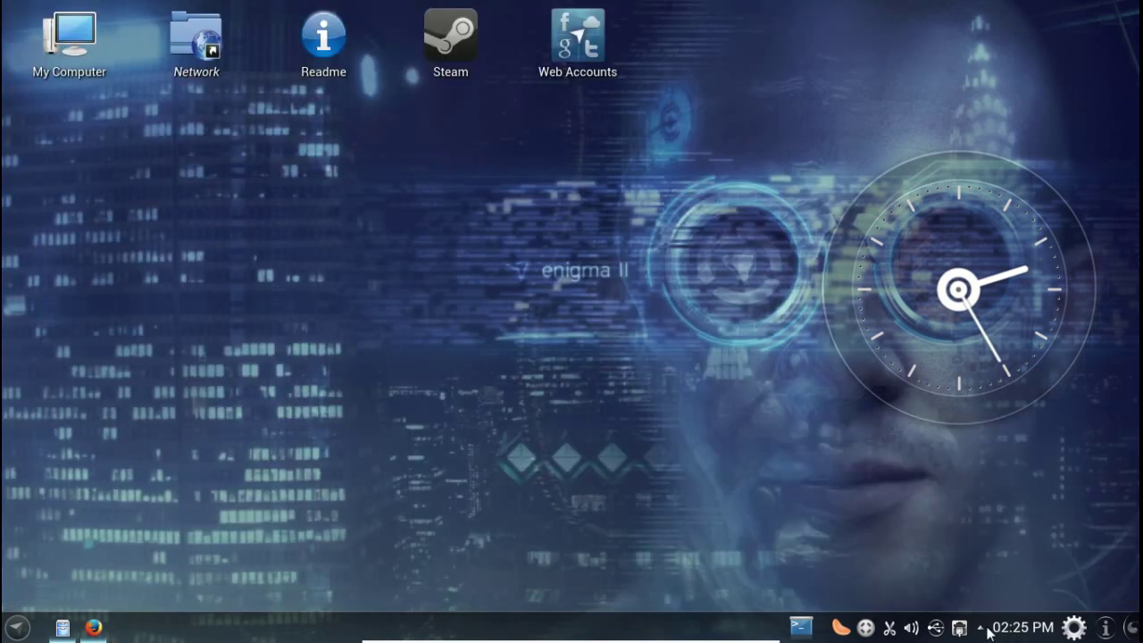
click(984, 630)
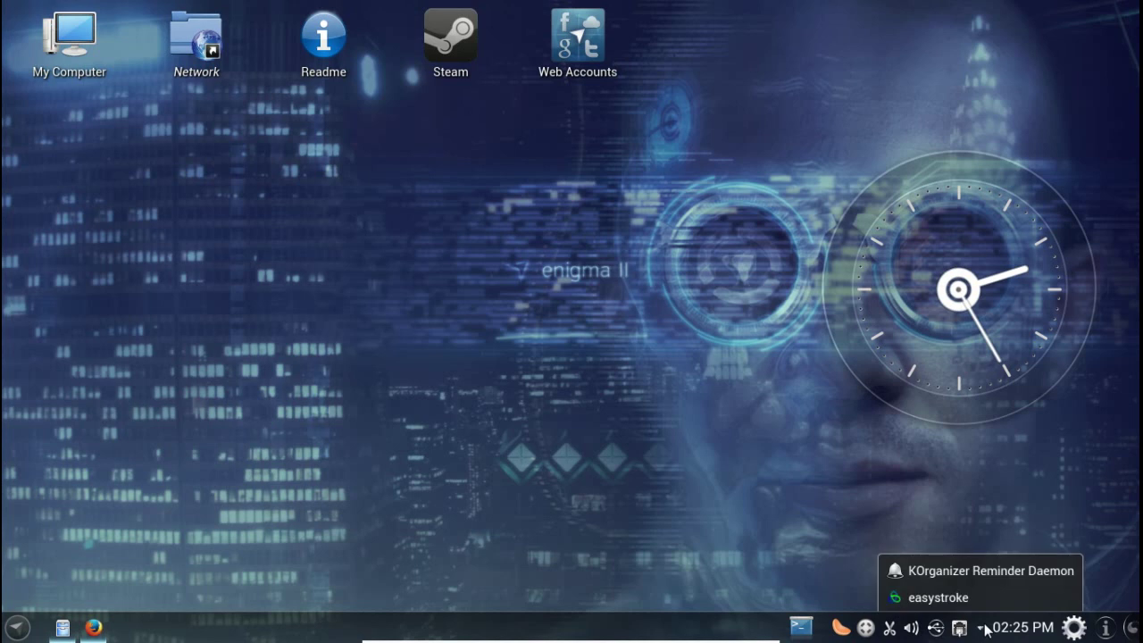
click(984, 629)
click(959, 628)
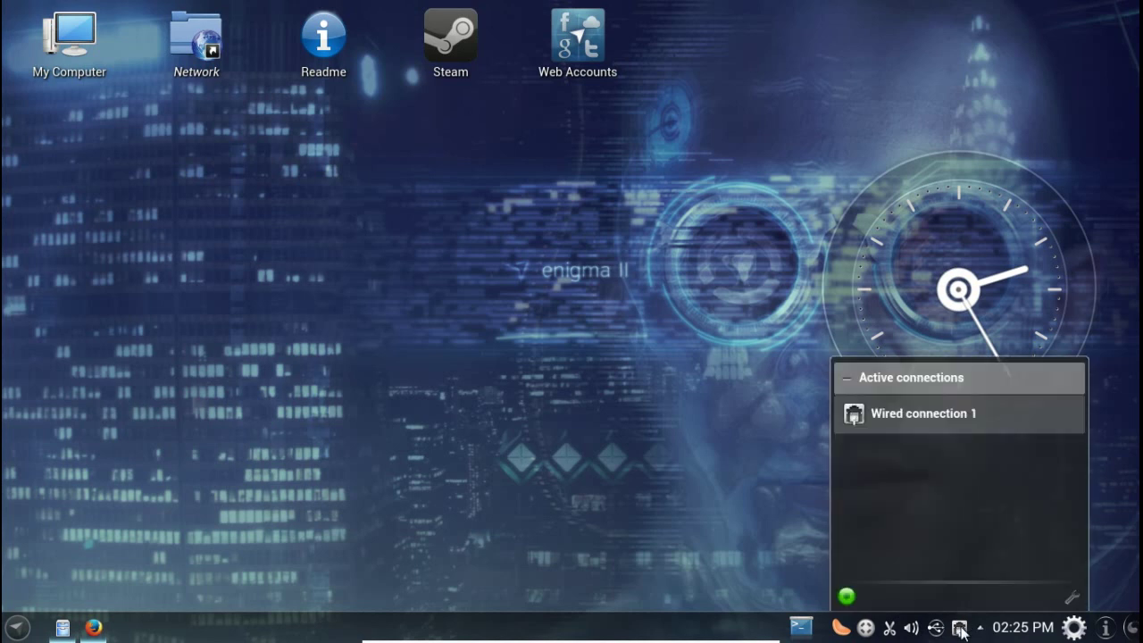
click(960, 629)
click(936, 628)
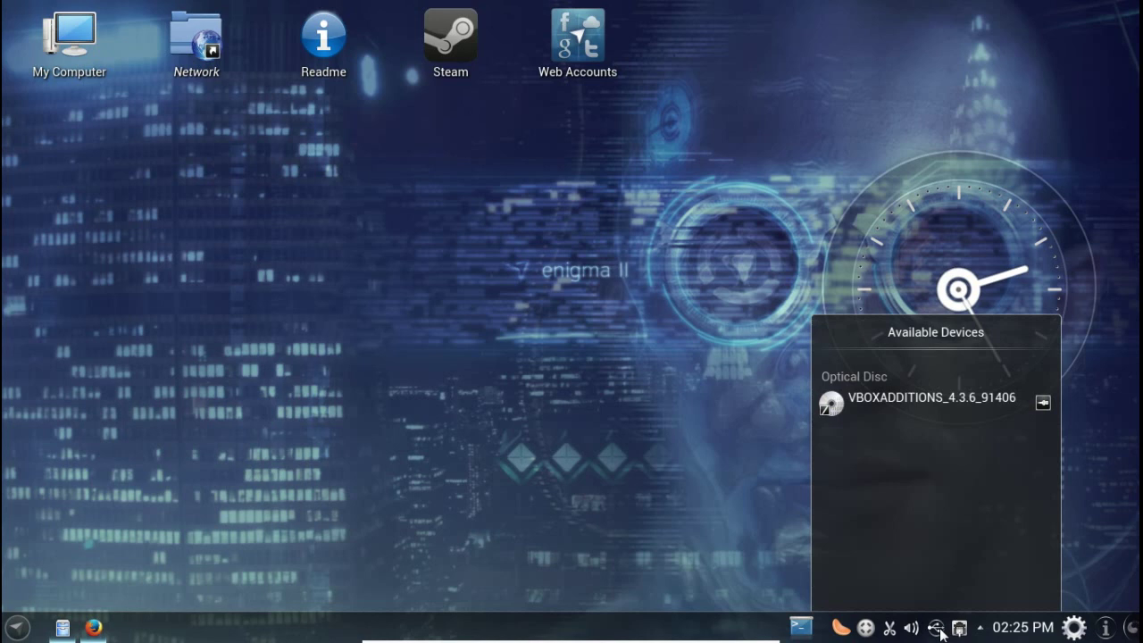
click(937, 629)
View the volume controls and open the full KDE Mixer on its playback devices.
click(912, 629)
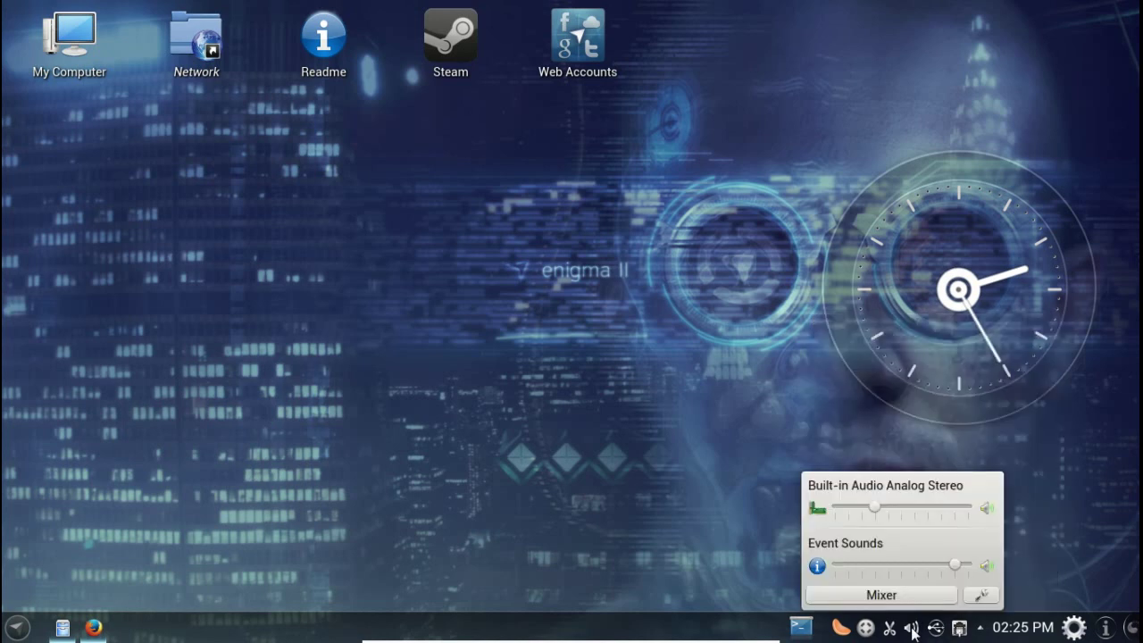
click(900, 596)
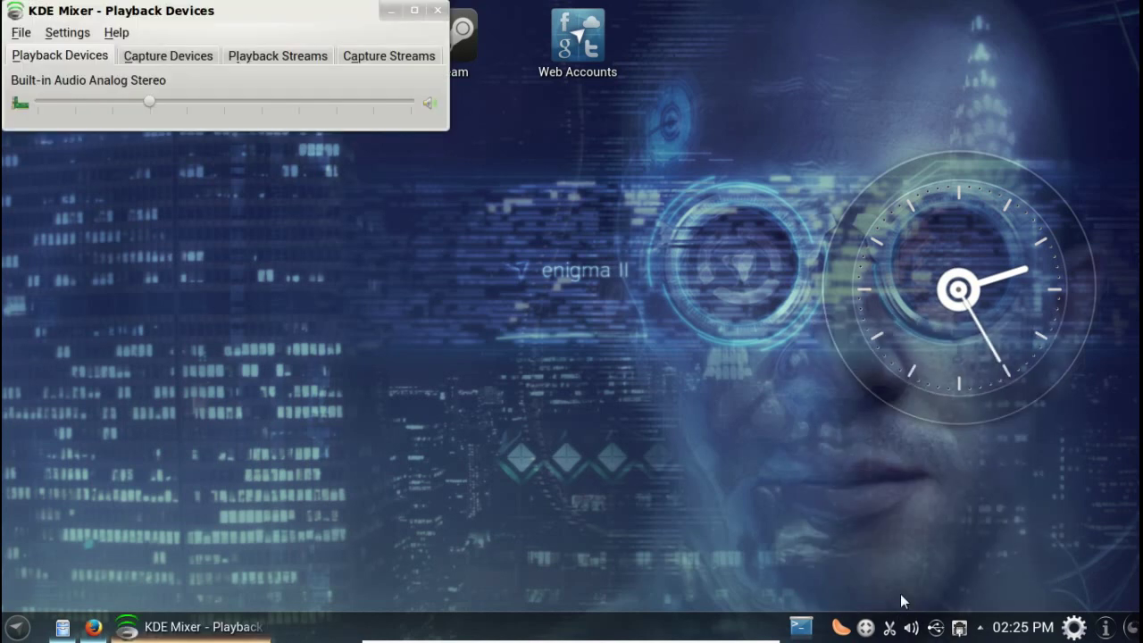
Close the KDE Mixer window and quit the Clementine music player still running in the system tray.
click(438, 10)
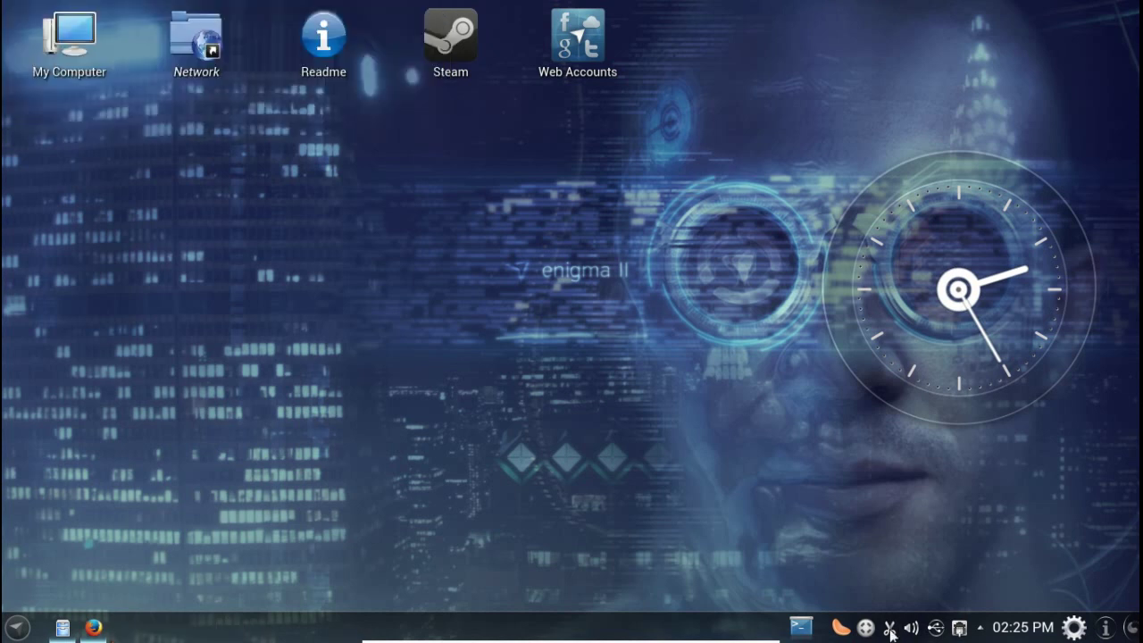
right_click(841, 630)
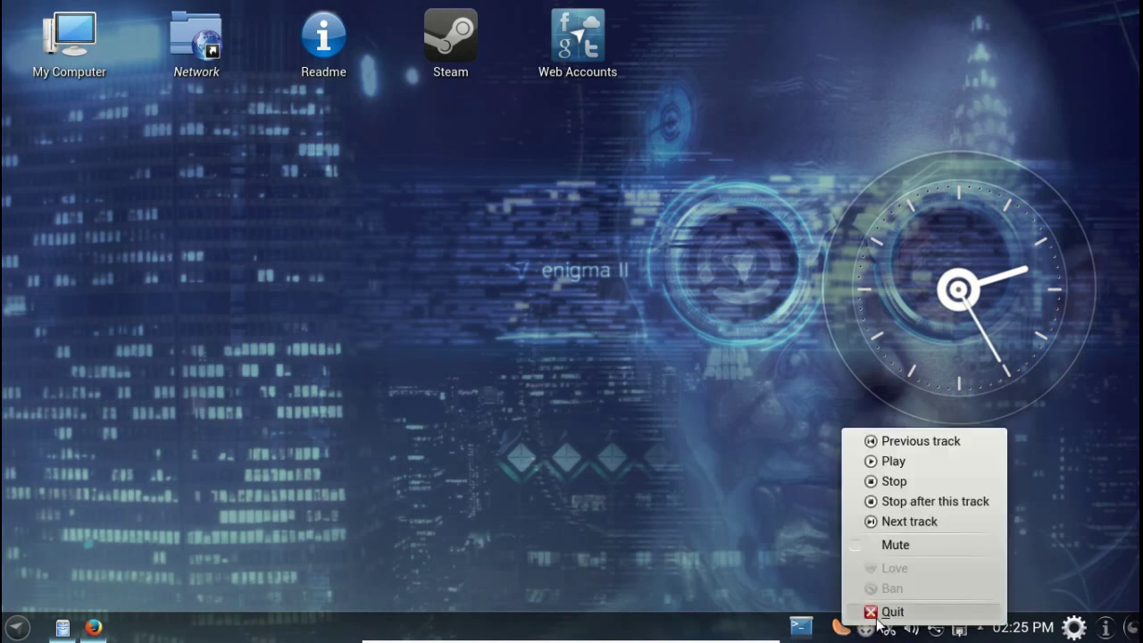
click(884, 612)
Bring up the drop-down KDE terminal for a brief look and hide it again.
click(830, 628)
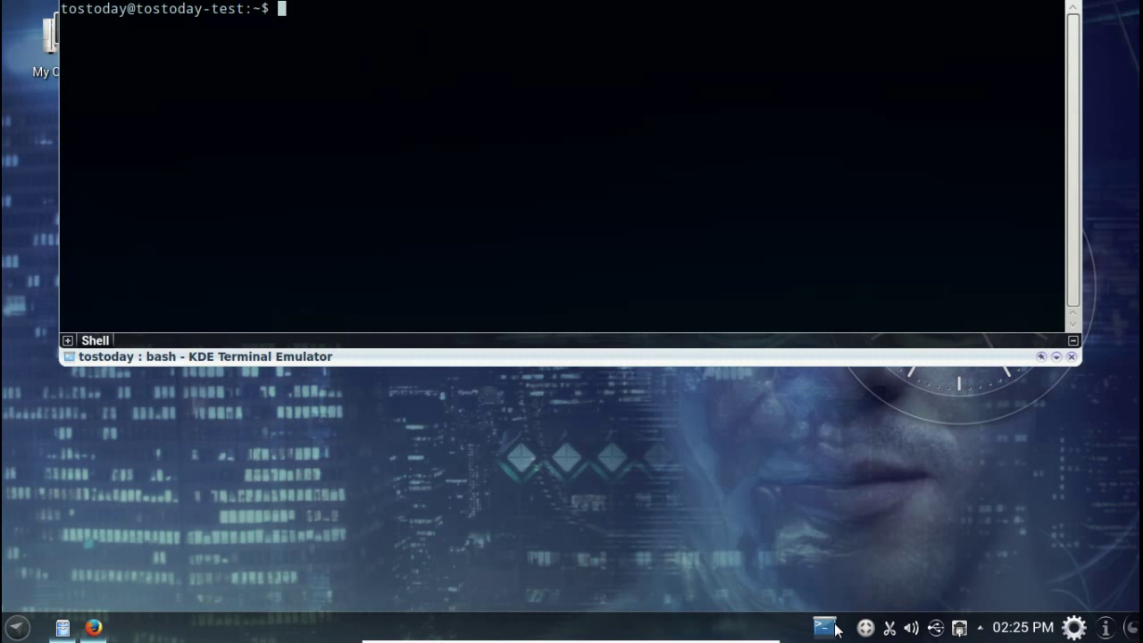
click(835, 630)
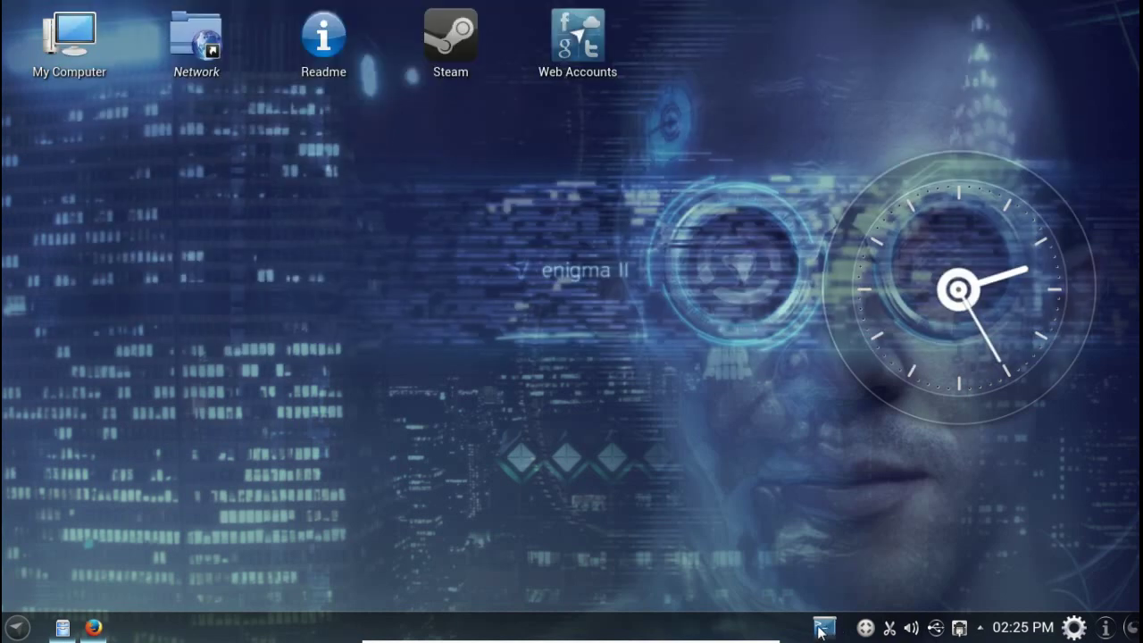
Move the desktop panel to the upper screen edge through its panel settings, and leave panel editing.
right_click(784, 625)
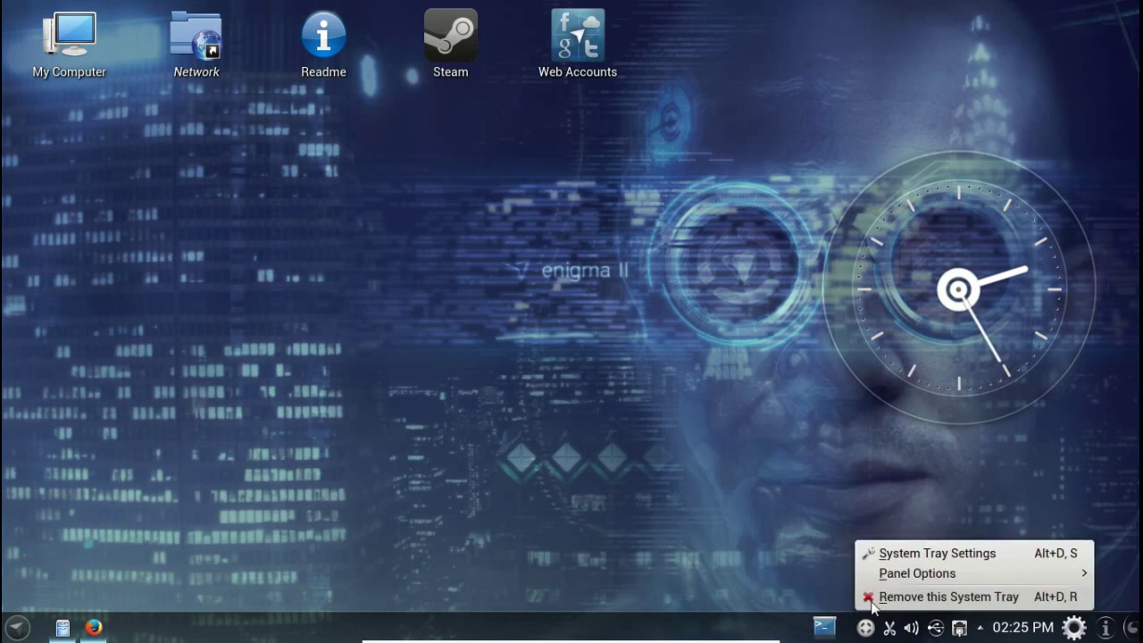
mouse_move(902, 580)
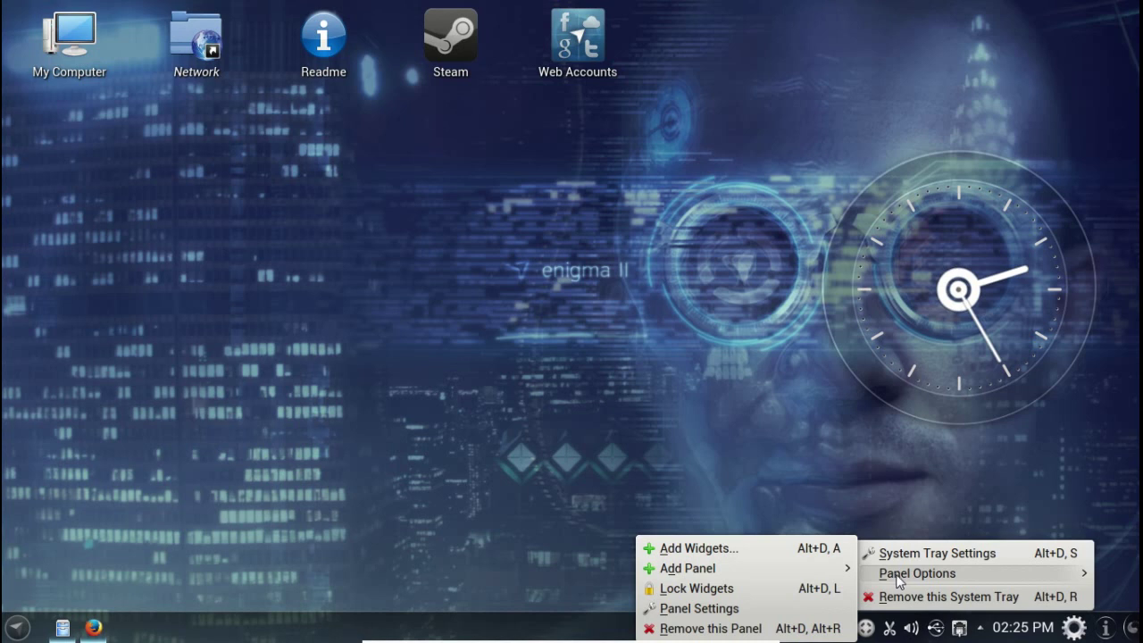
click(817, 608)
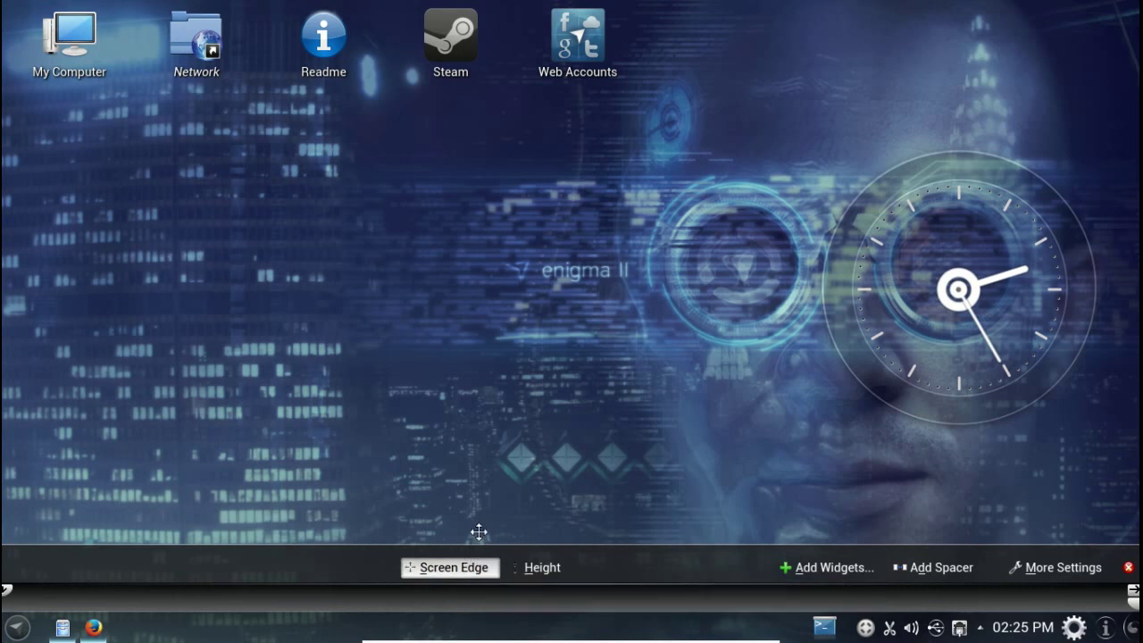
drag(476, 562, 498, 27)
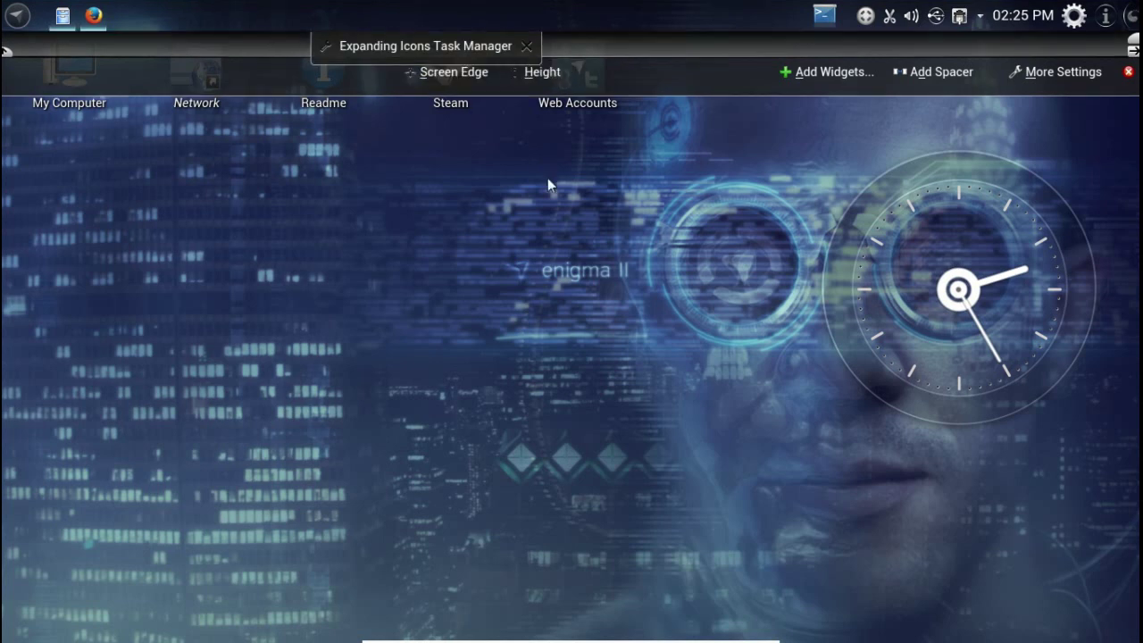
click(549, 239)
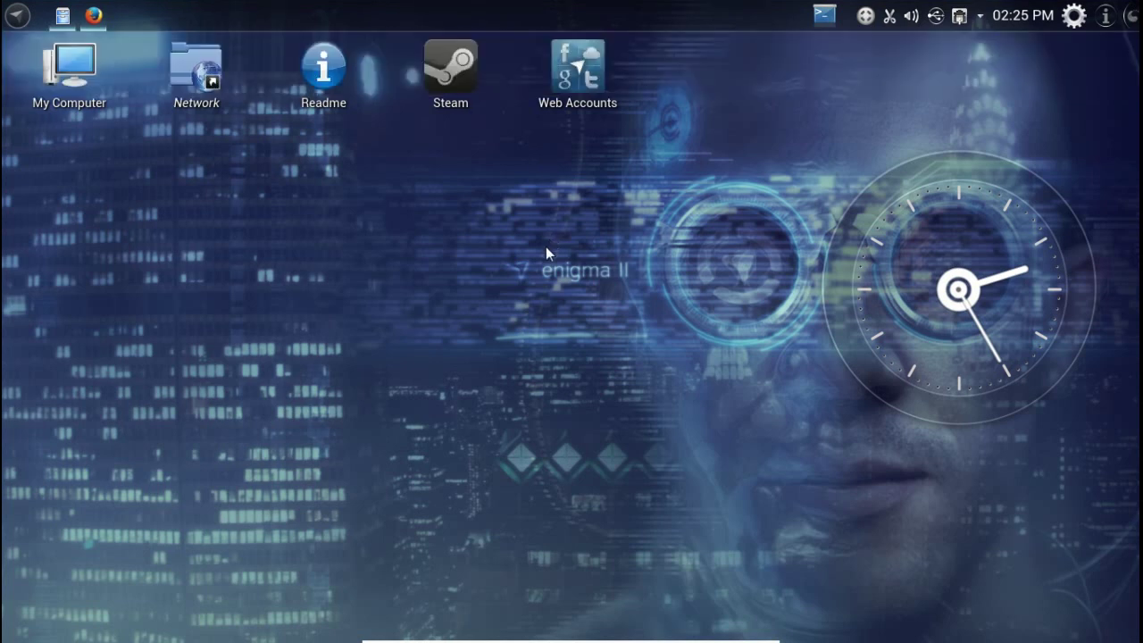
right_click(533, 4)
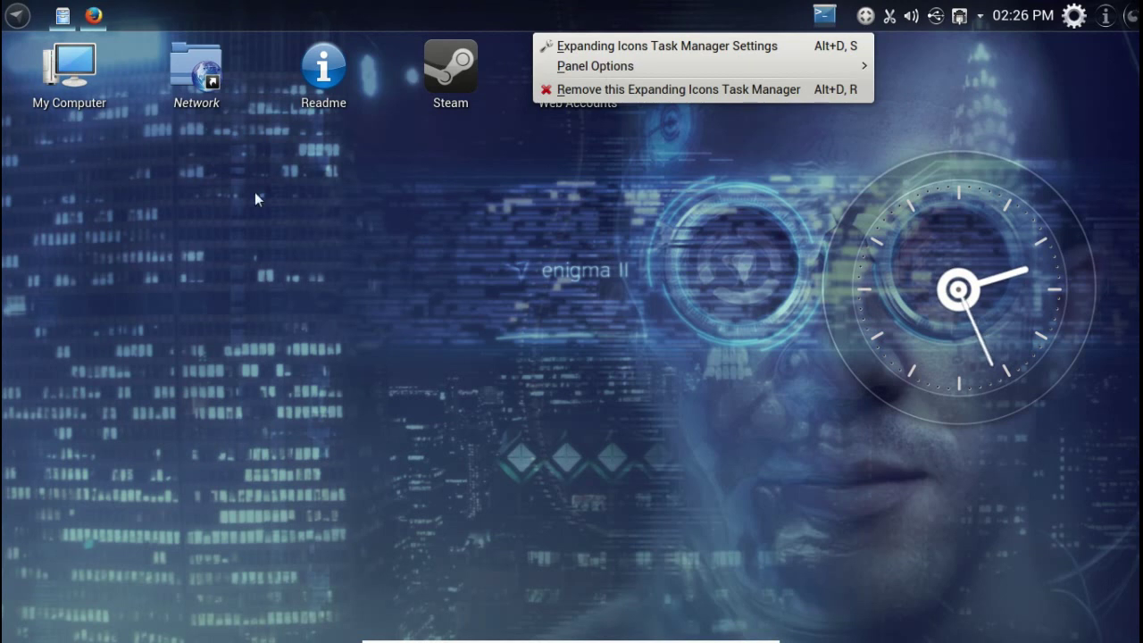
click(160, 102)
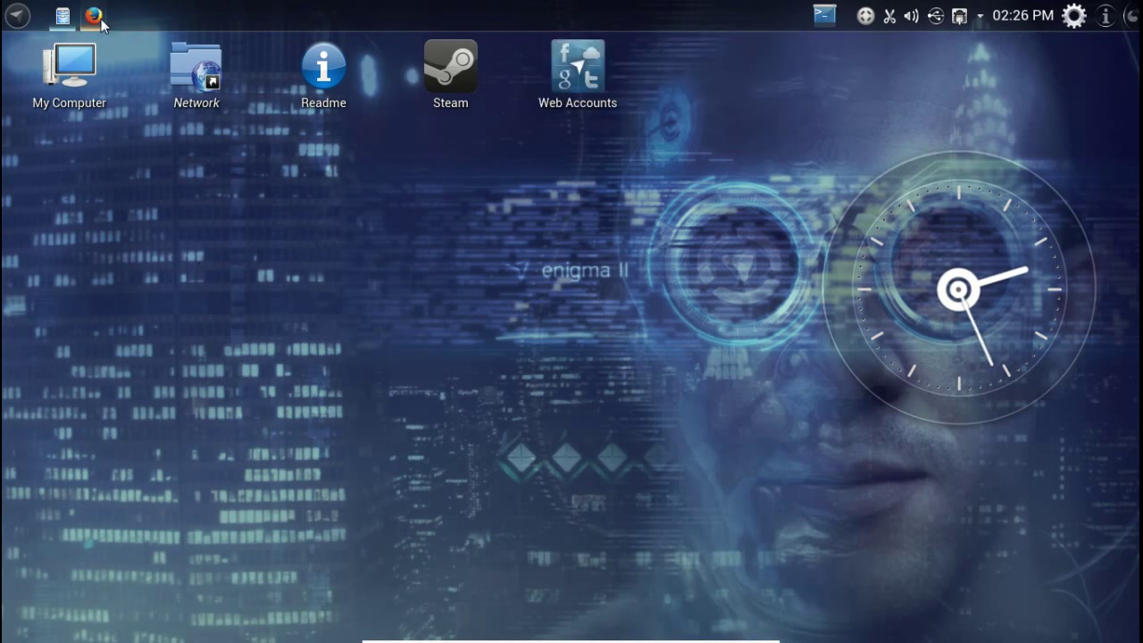
Open the Dolphin file manager, try its compact and details views, and return to icon view with grouping turned off.
click(62, 16)
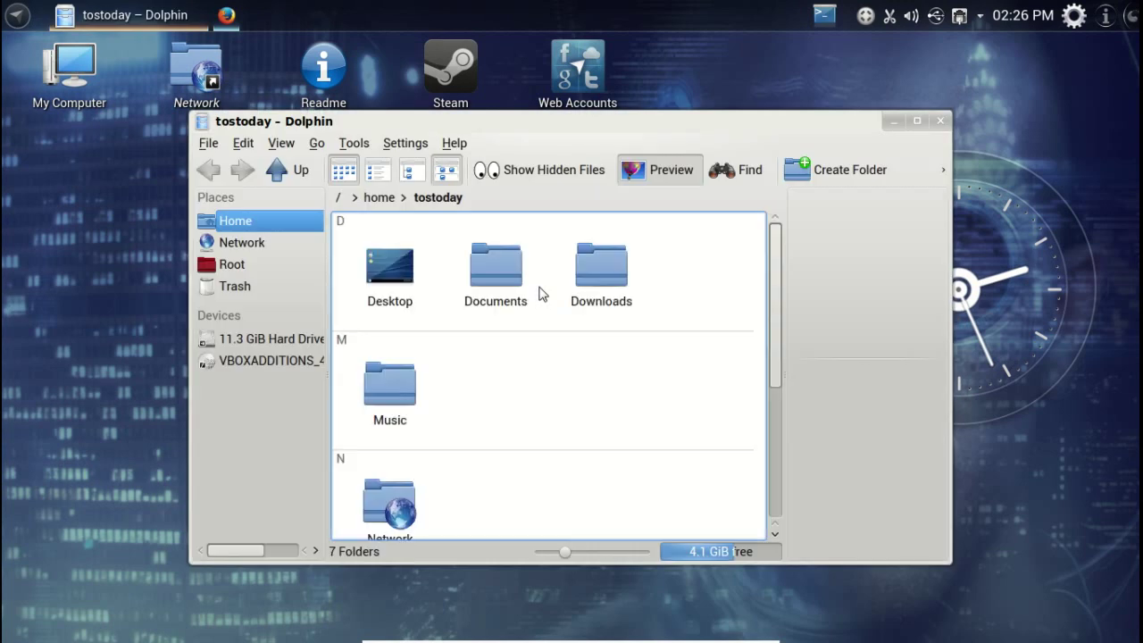
click(376, 170)
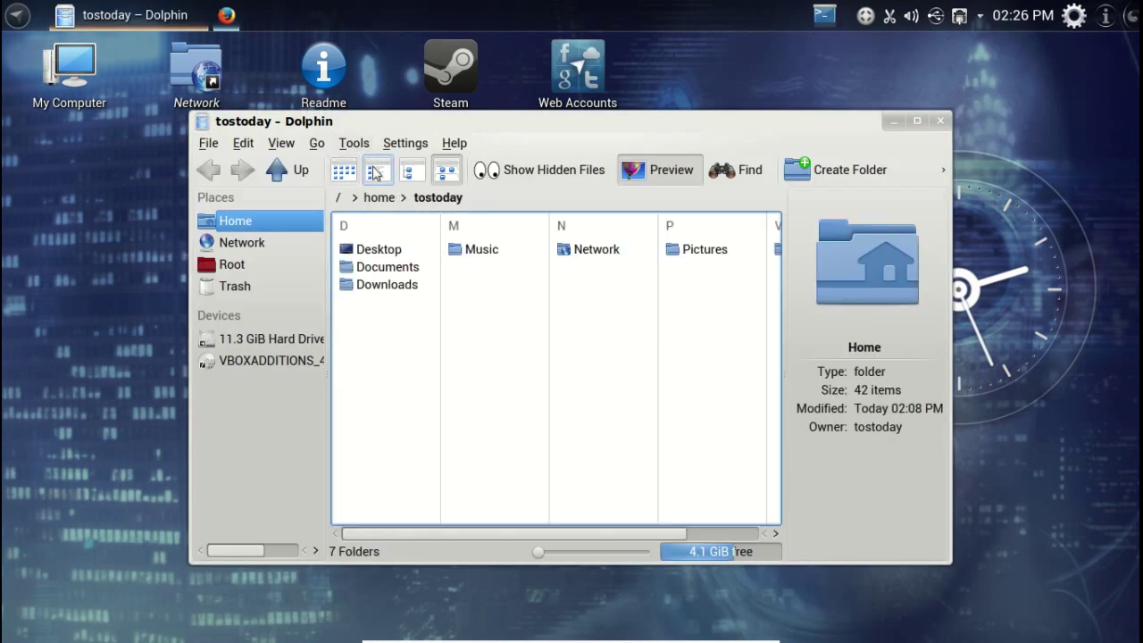
click(411, 171)
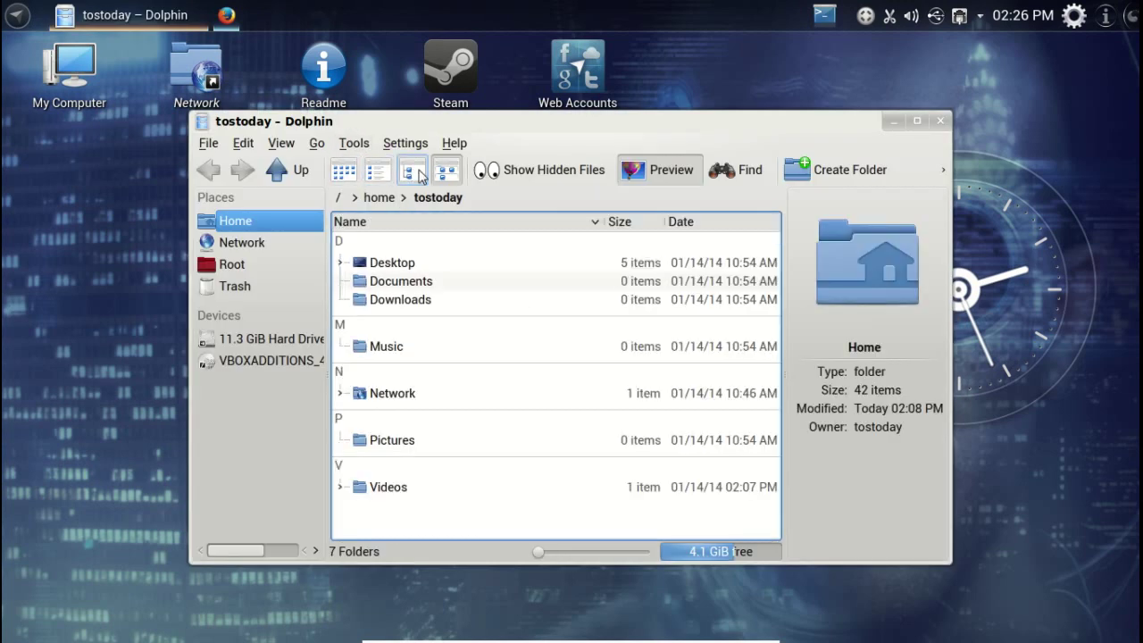
click(444, 172)
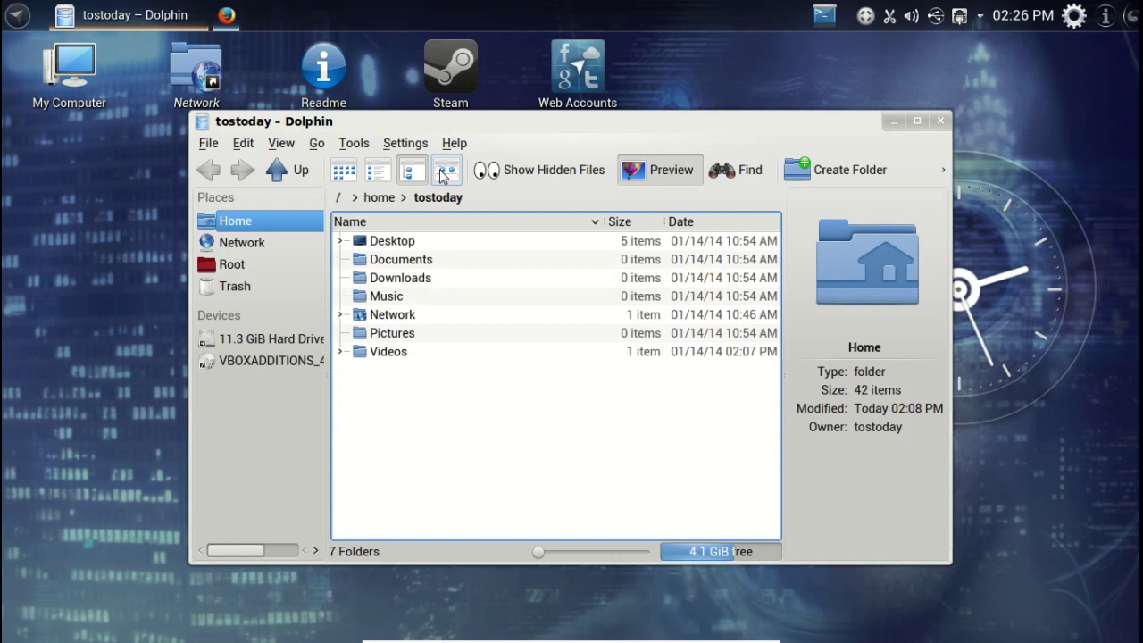
click(344, 170)
Look through Dolphin's tools and settings commands, and close the file manager window.
click(354, 143)
click(355, 143)
click(393, 144)
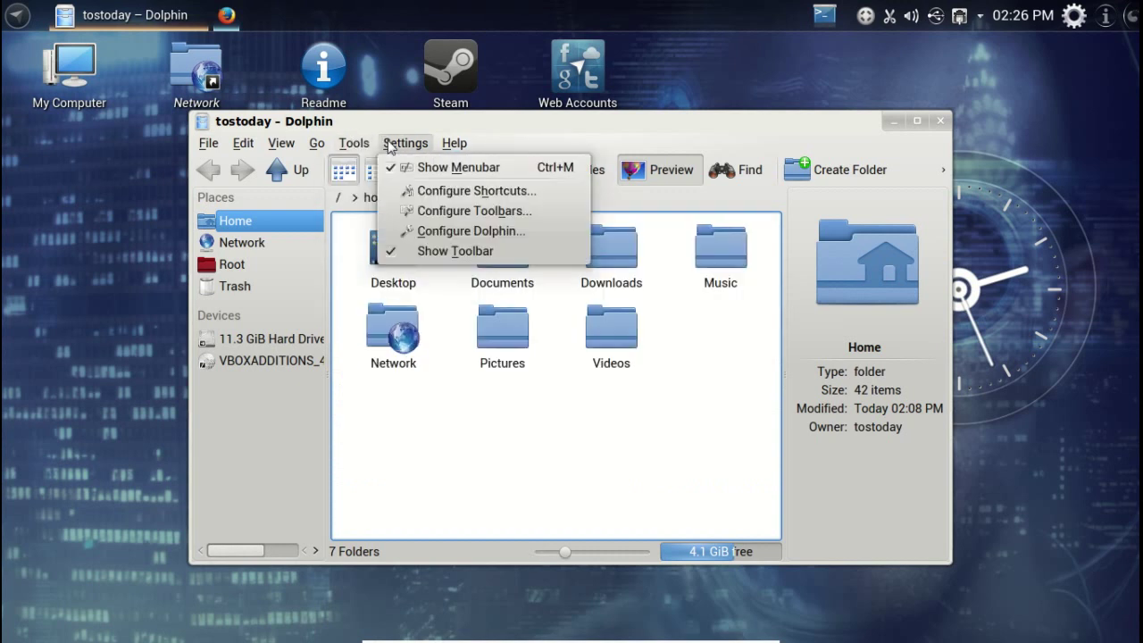
click(389, 146)
click(51, 248)
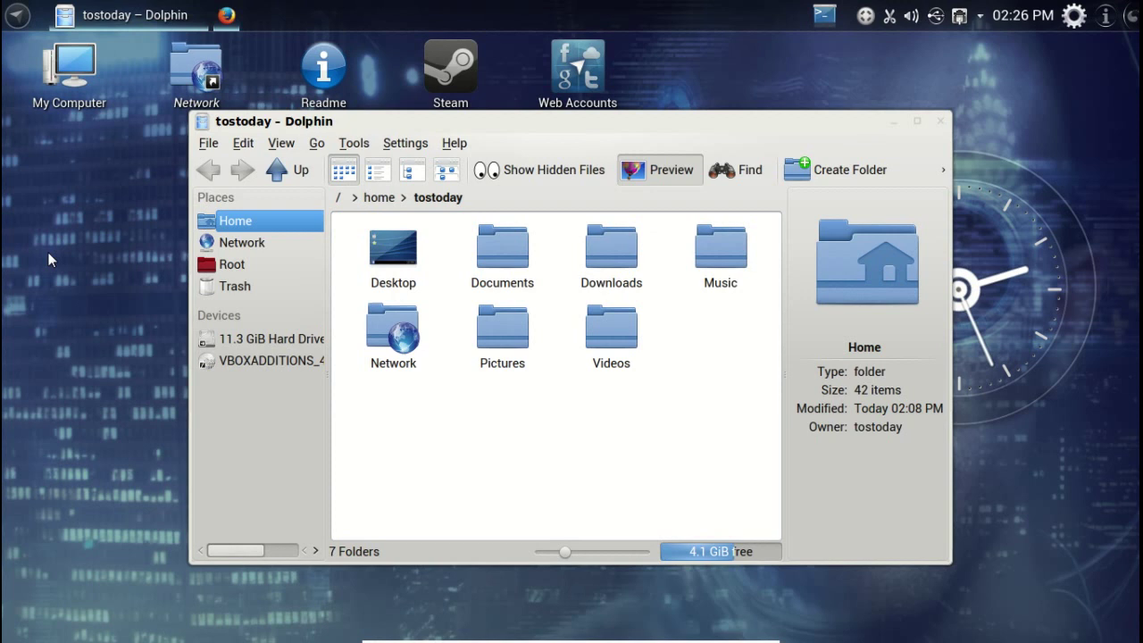
click(941, 121)
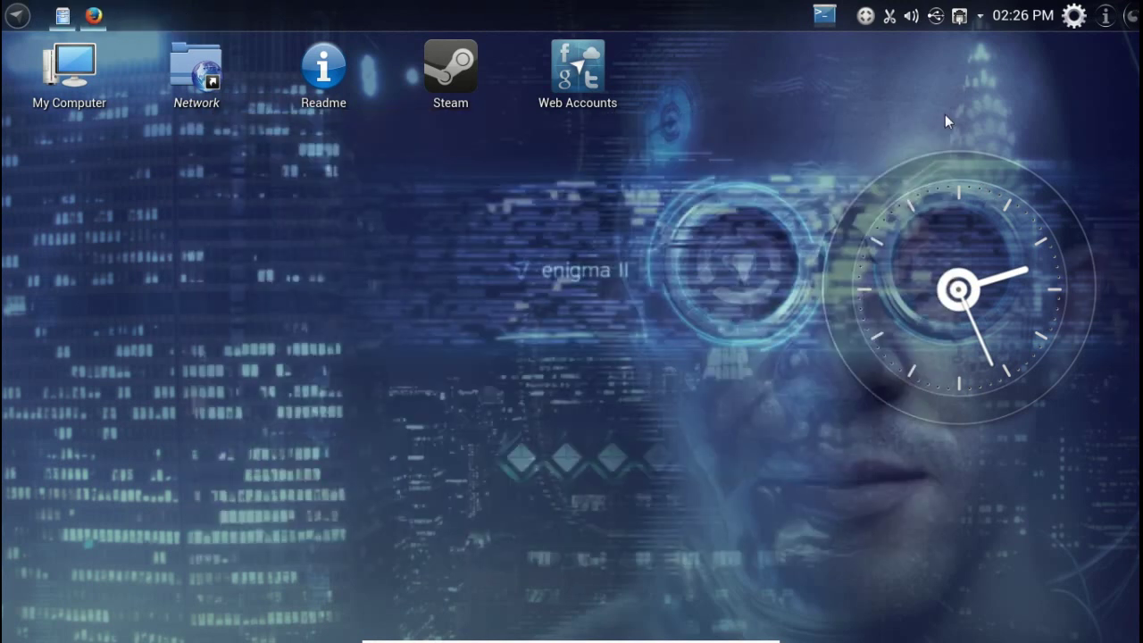
Inspect the behavior and appearance options in the Homerun Kicker settings and cancel without changes.
click(18, 17)
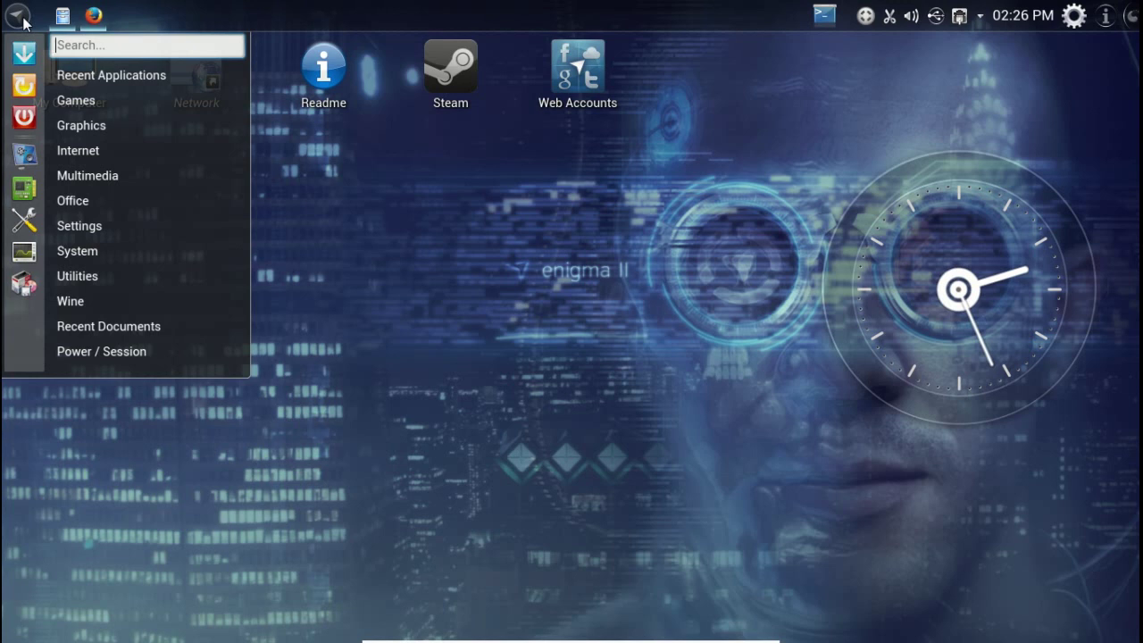
right_click(24, 24)
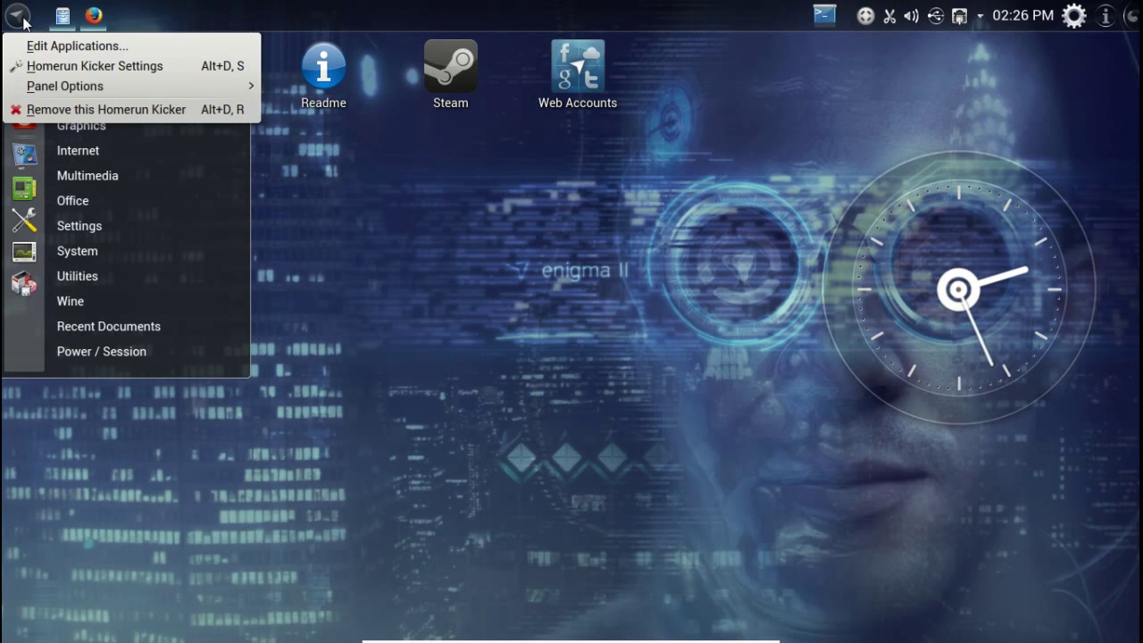
click(60, 67)
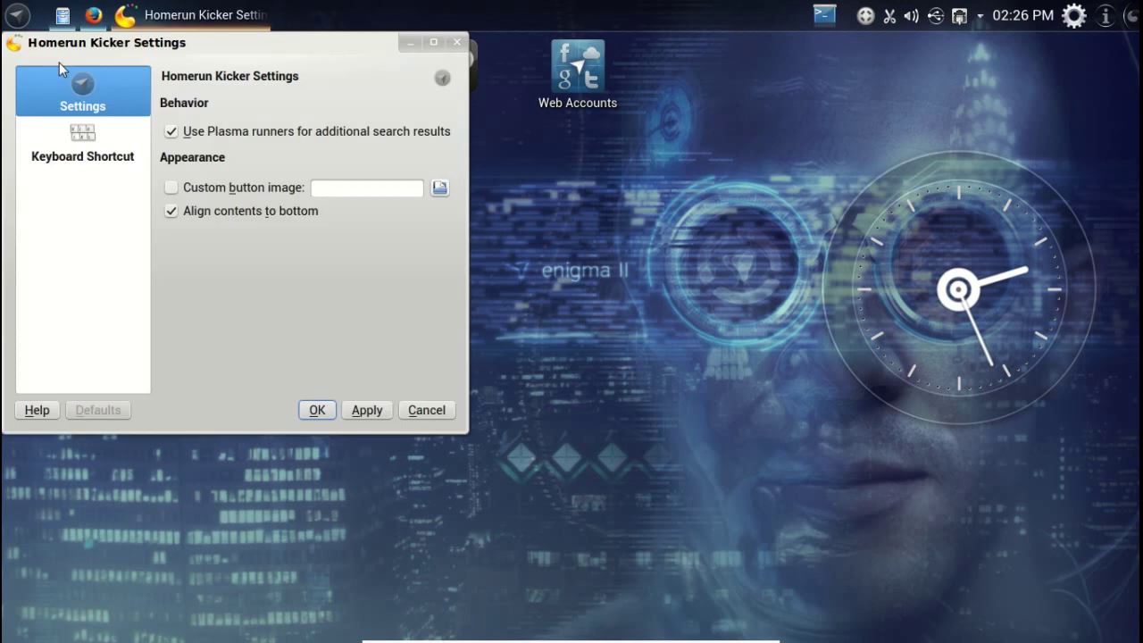
click(433, 416)
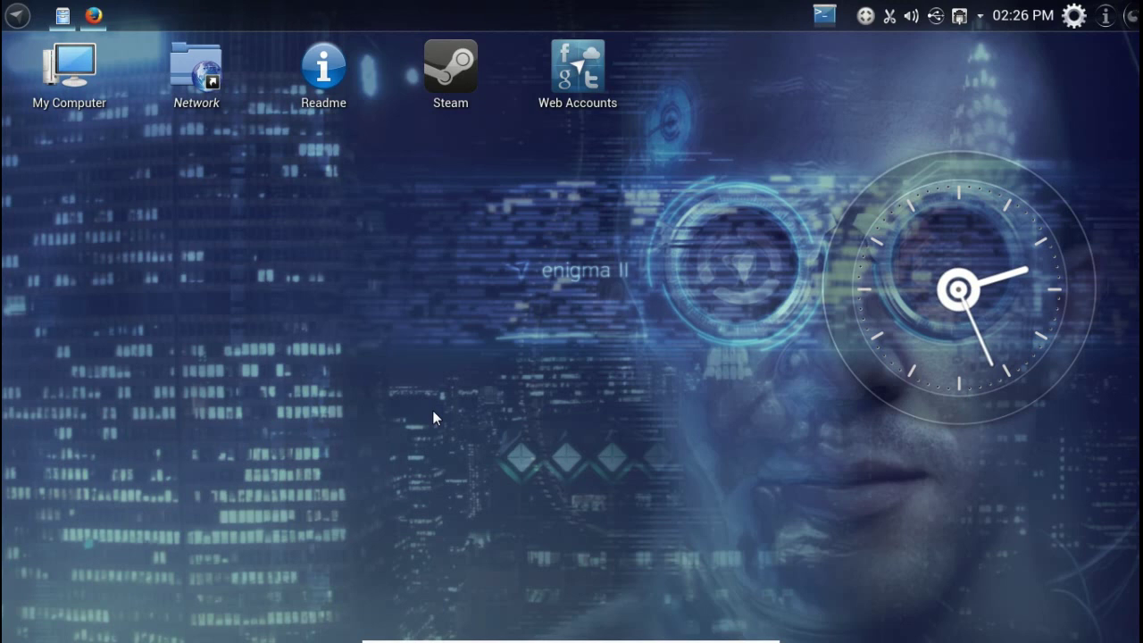
Launch vokoscreen from the application launcher's favorites, view its recording options, and close it.
click(18, 19)
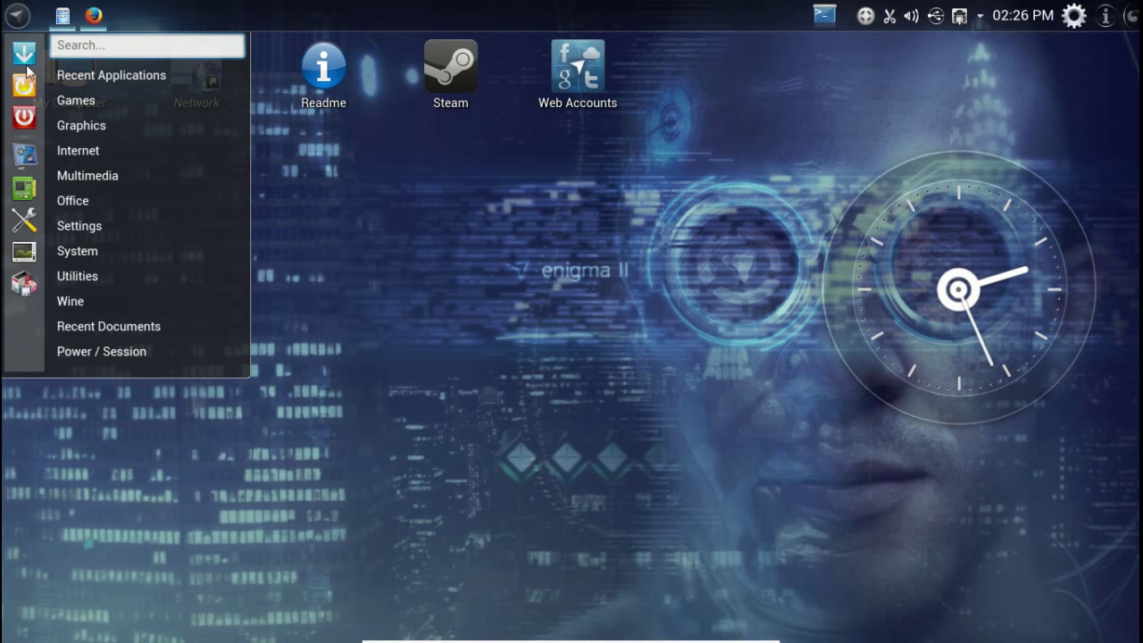
click(28, 156)
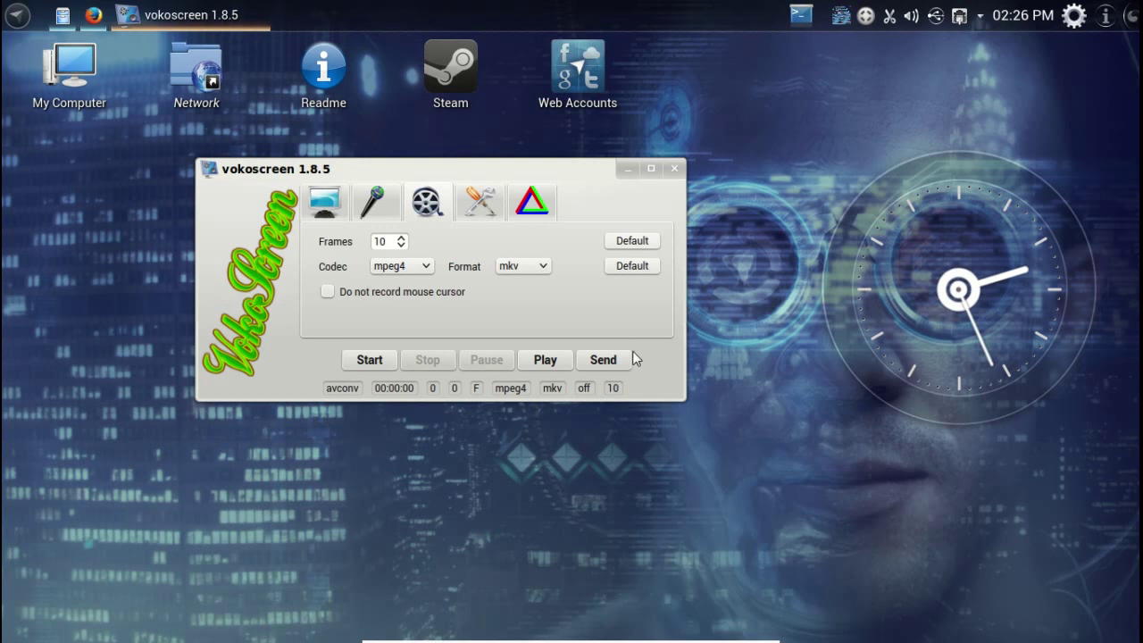
click(676, 168)
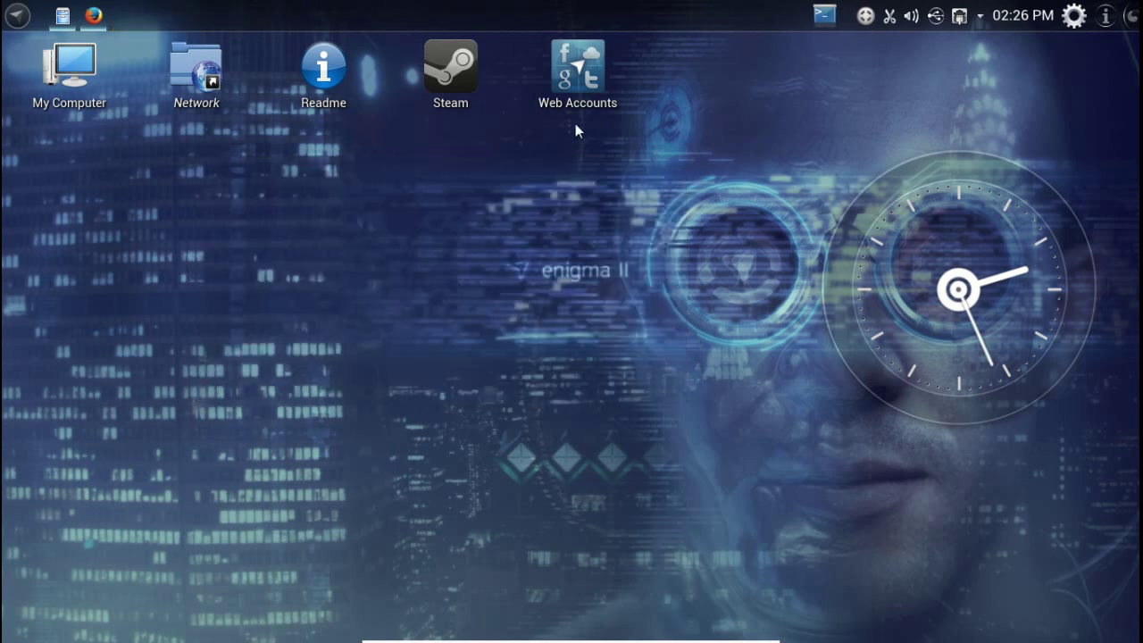
Open System Settings from the launcher favorites, browse its Personal, Hardware and System categories, and close it.
click(14, 18)
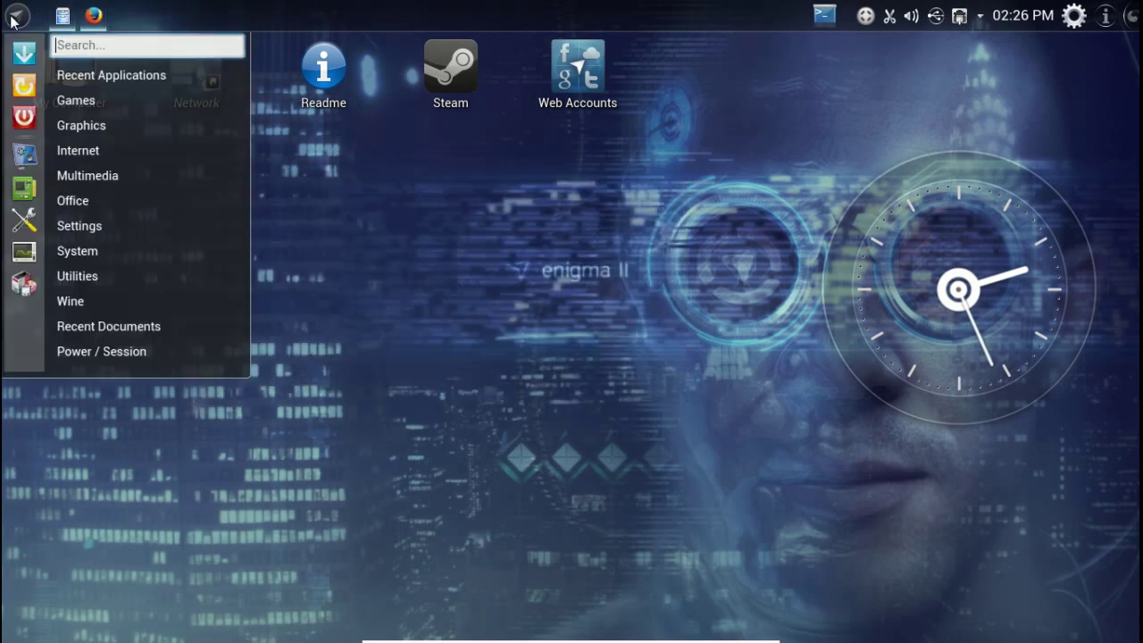
click(26, 217)
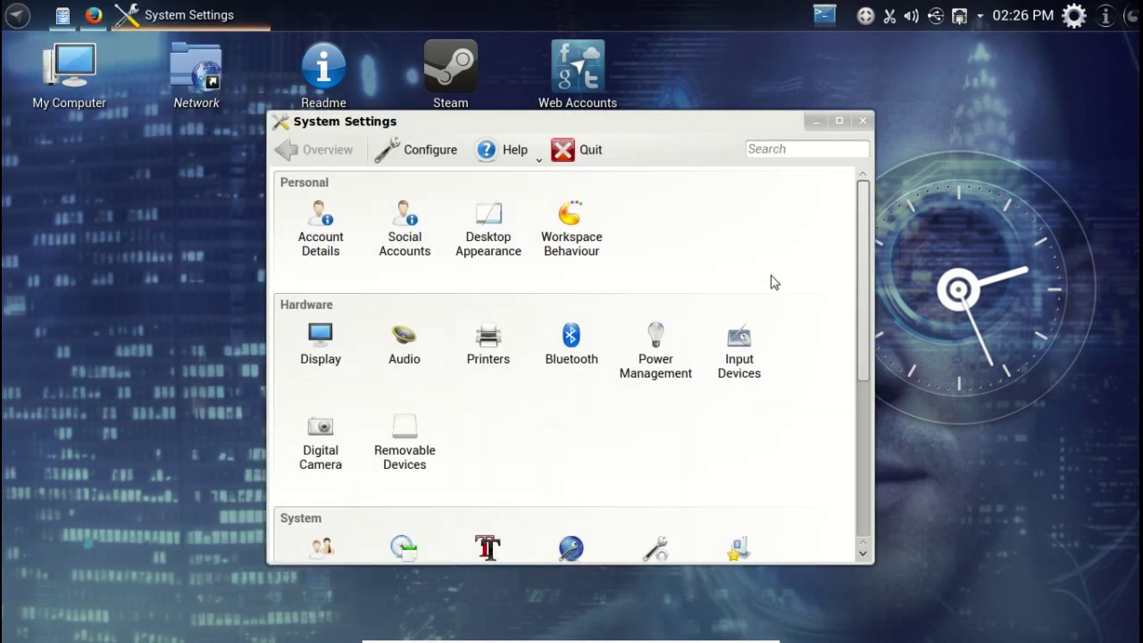
scroll(655, 286, down, 3)
scroll(658, 291, up, 3)
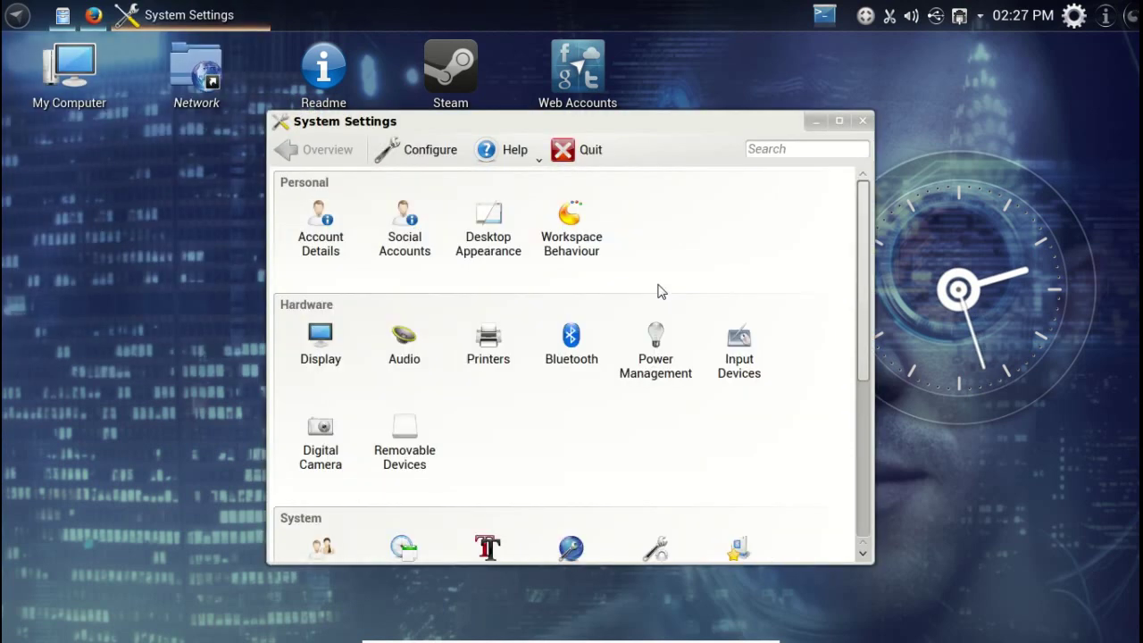
click(862, 121)
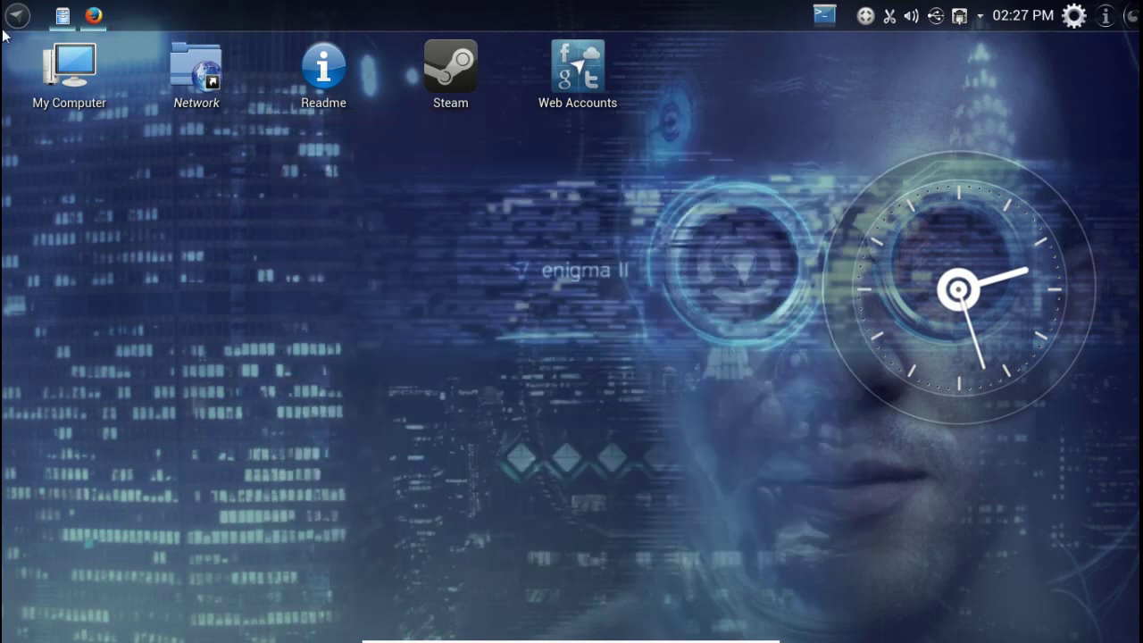
Open System Monitor from the launcher favorites, view its process table, and close it.
click(18, 15)
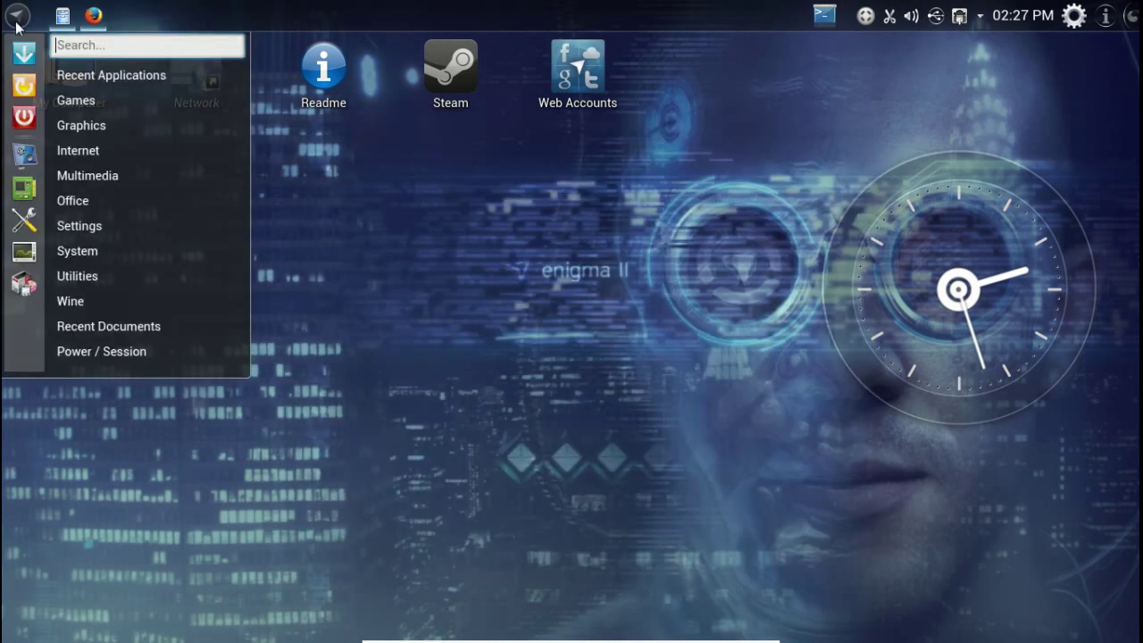
click(24, 250)
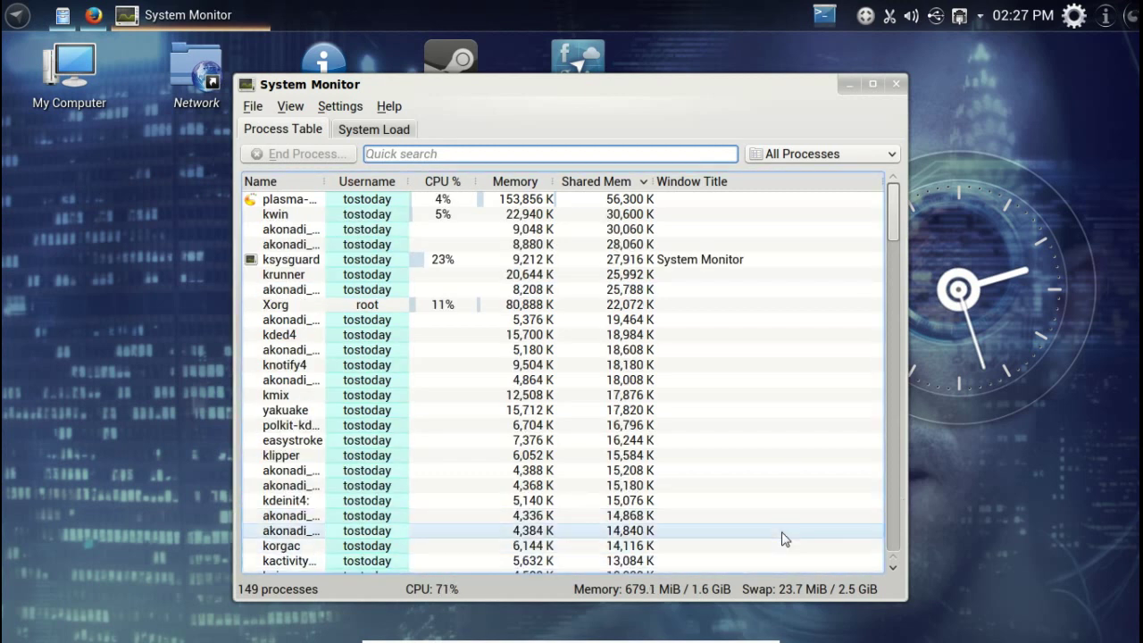
click(896, 86)
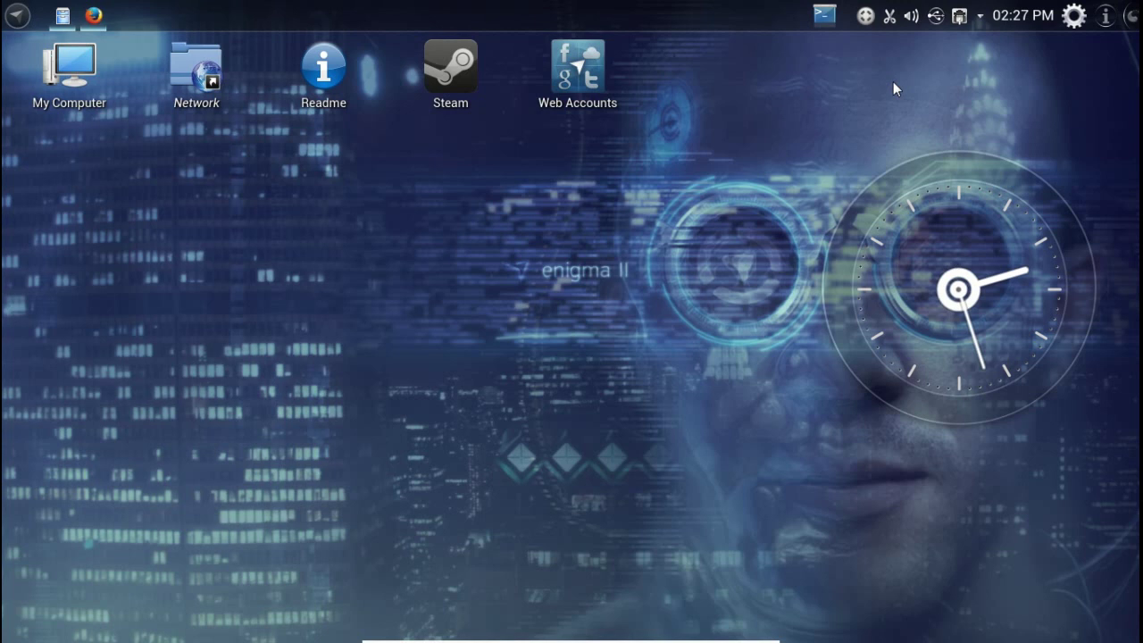
Launch Synaptic Package Manager from the application launcher's favorites, authorize it with the account password, view its window, and close it.
click(17, 15)
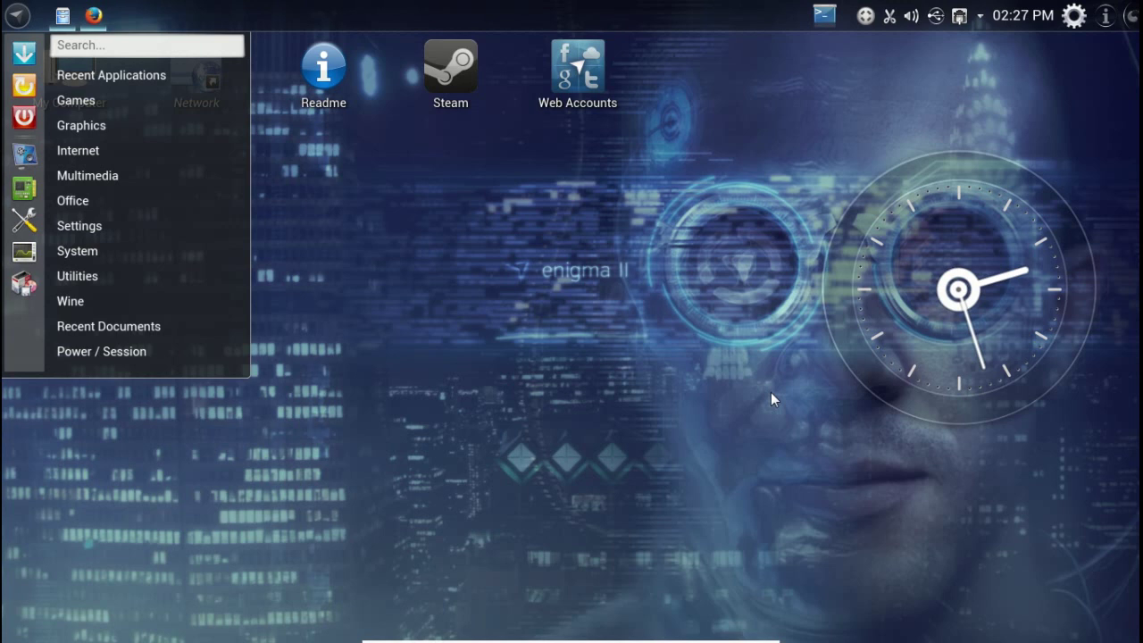
click(17, 283)
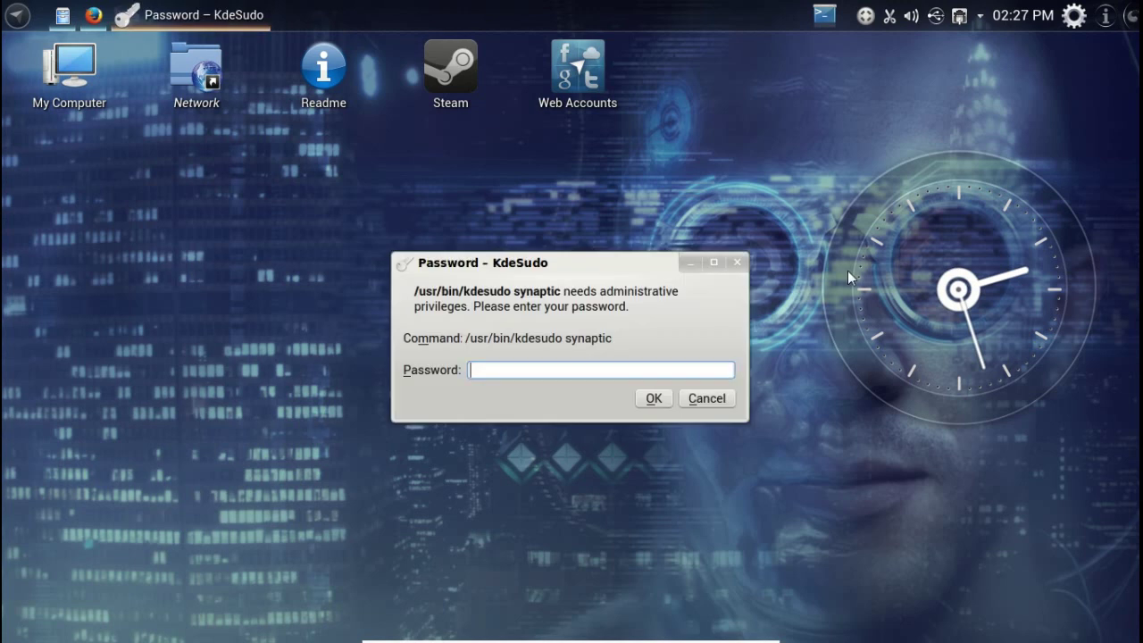
text(****)
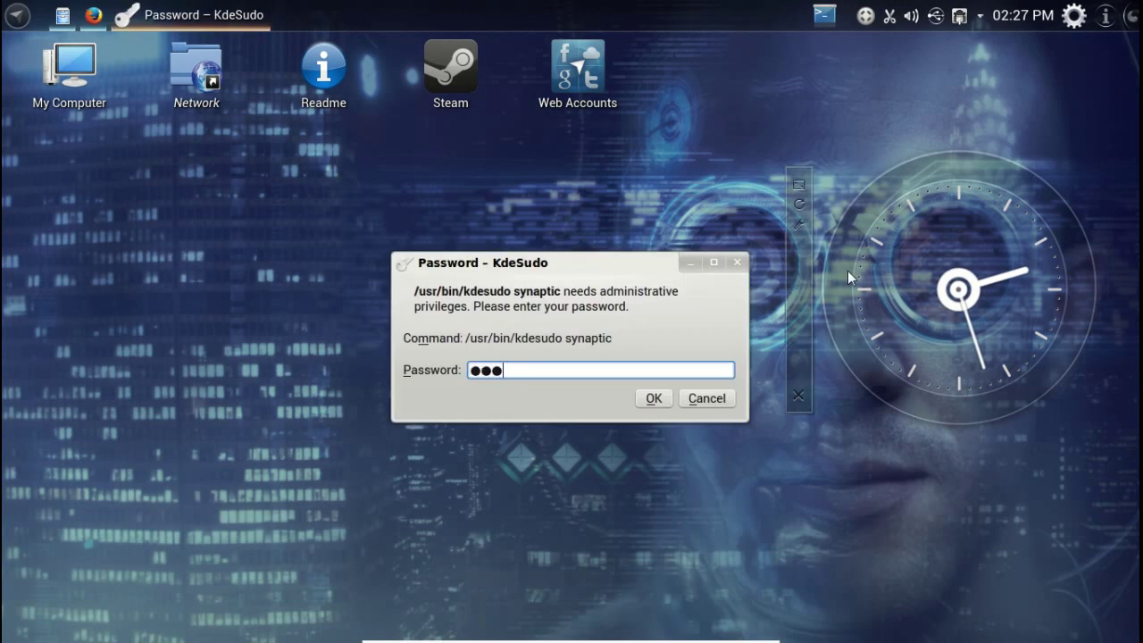
key(Return)
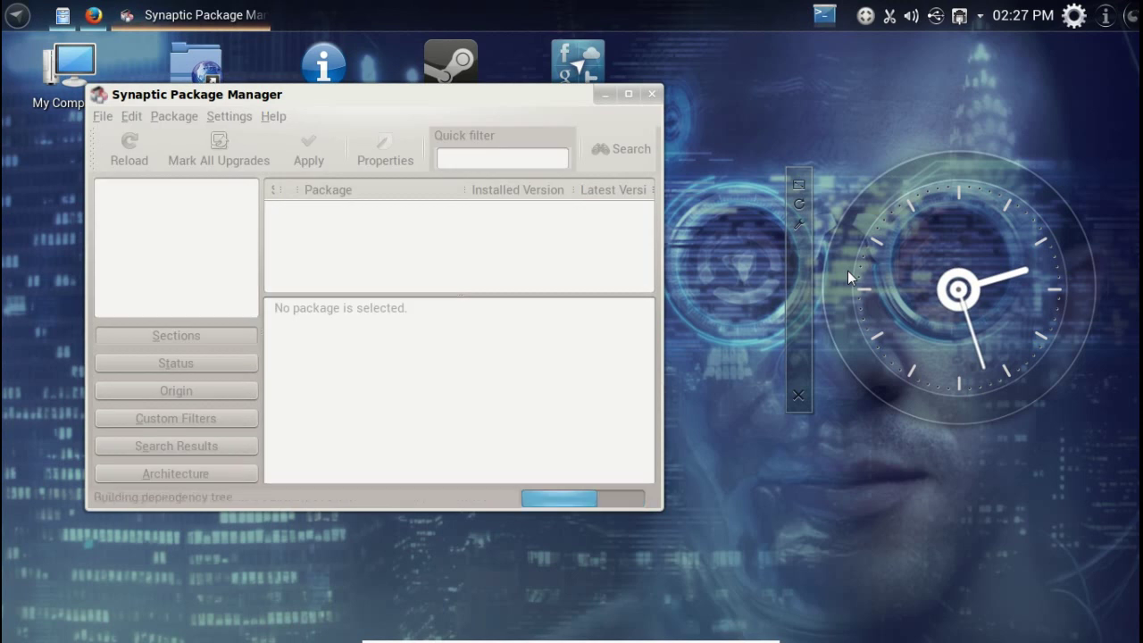
click(652, 95)
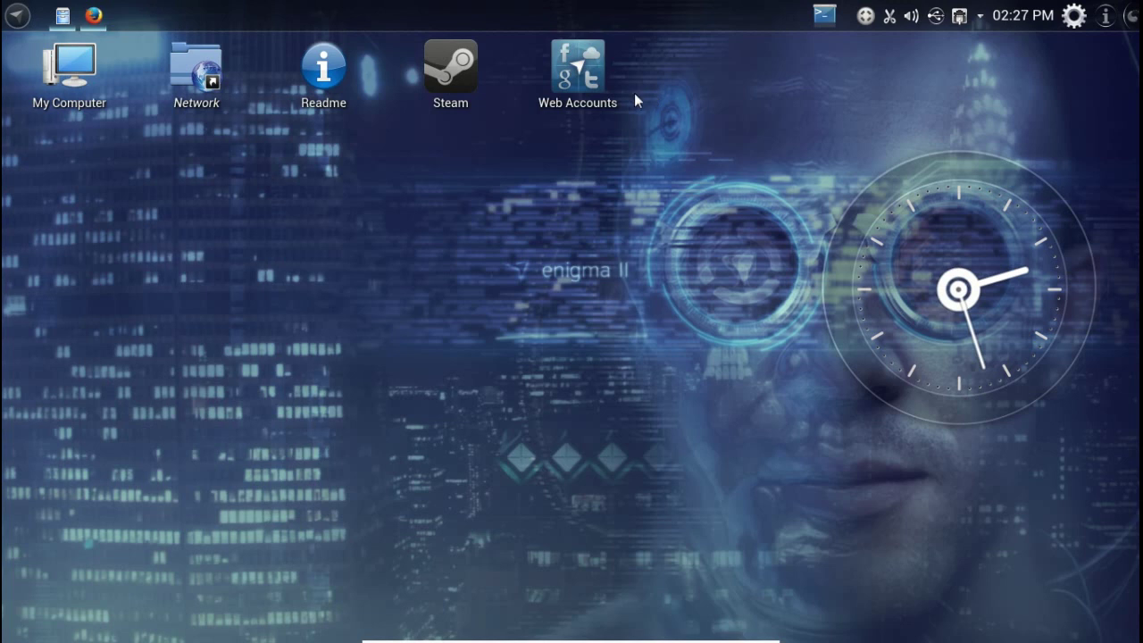
Browse the applications in the launcher's Games, Graphics and System categories.
click(19, 25)
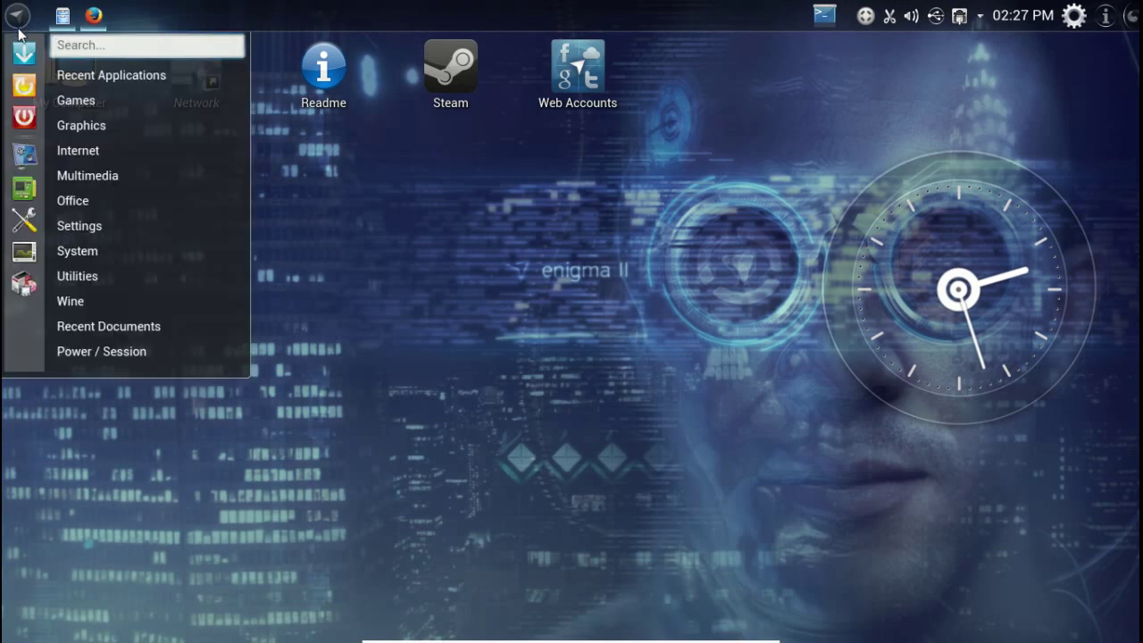
mouse_move(71, 104)
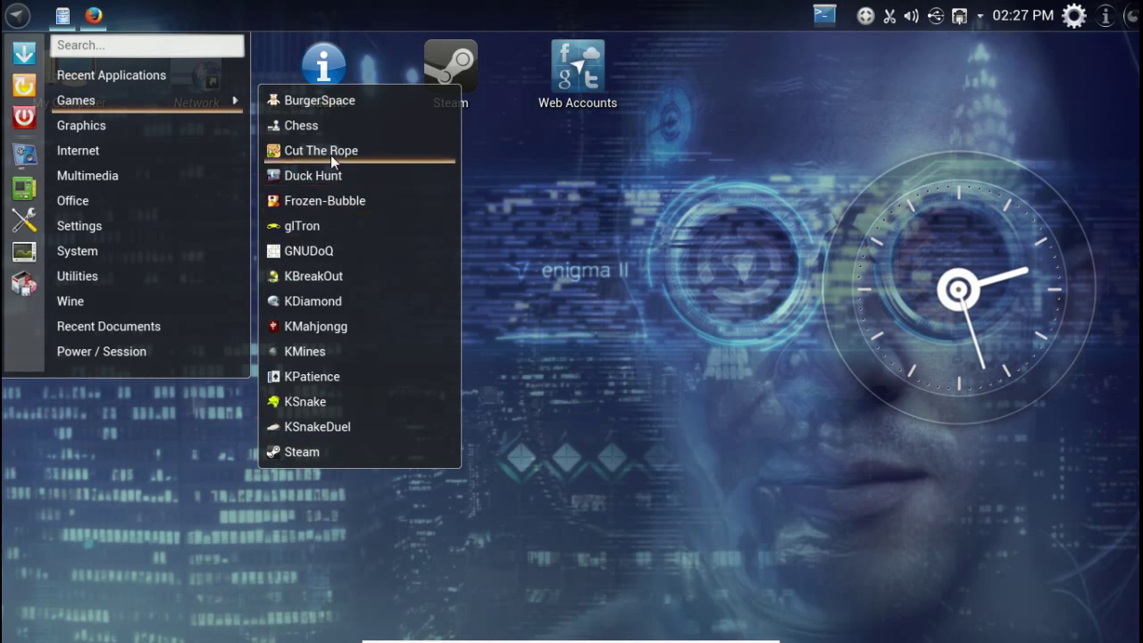
mouse_move(144, 131)
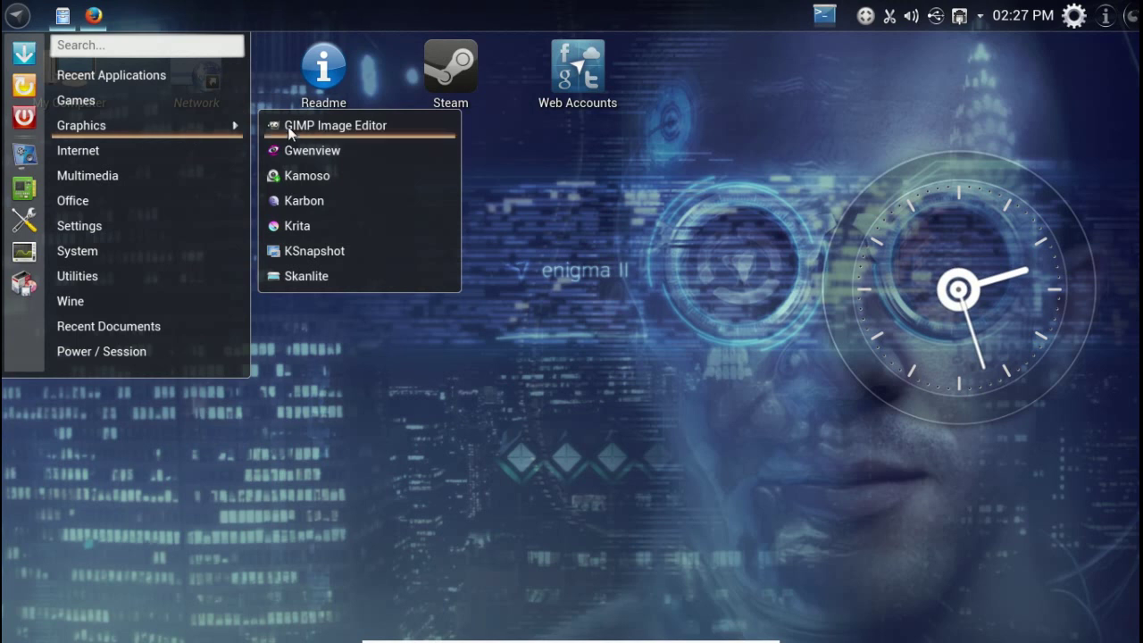
mouse_move(110, 258)
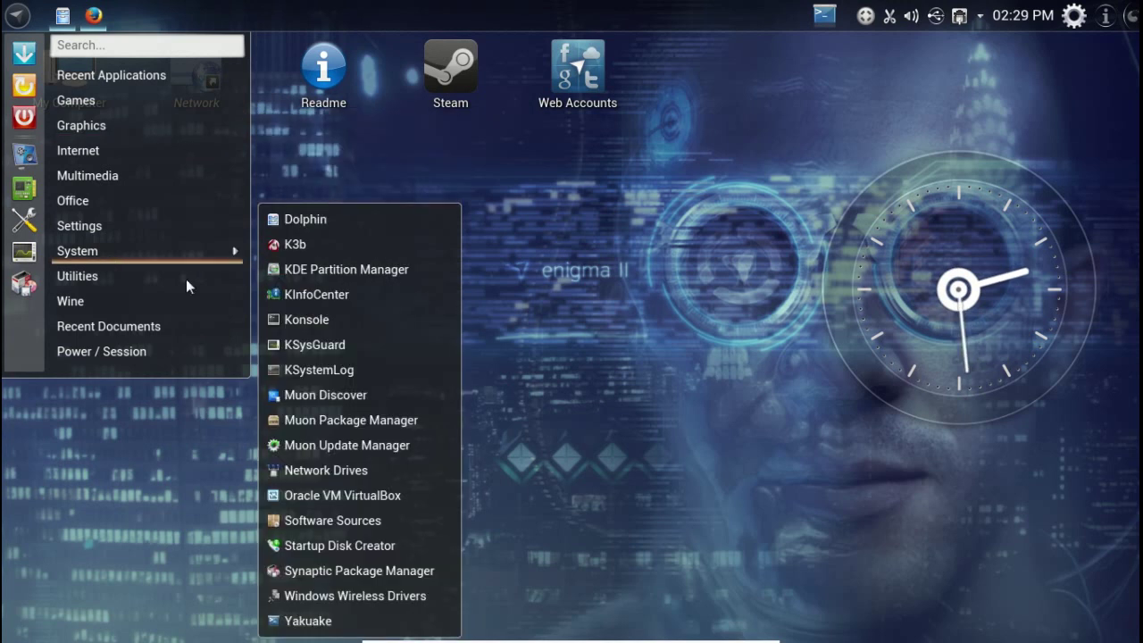
click(374, 443)
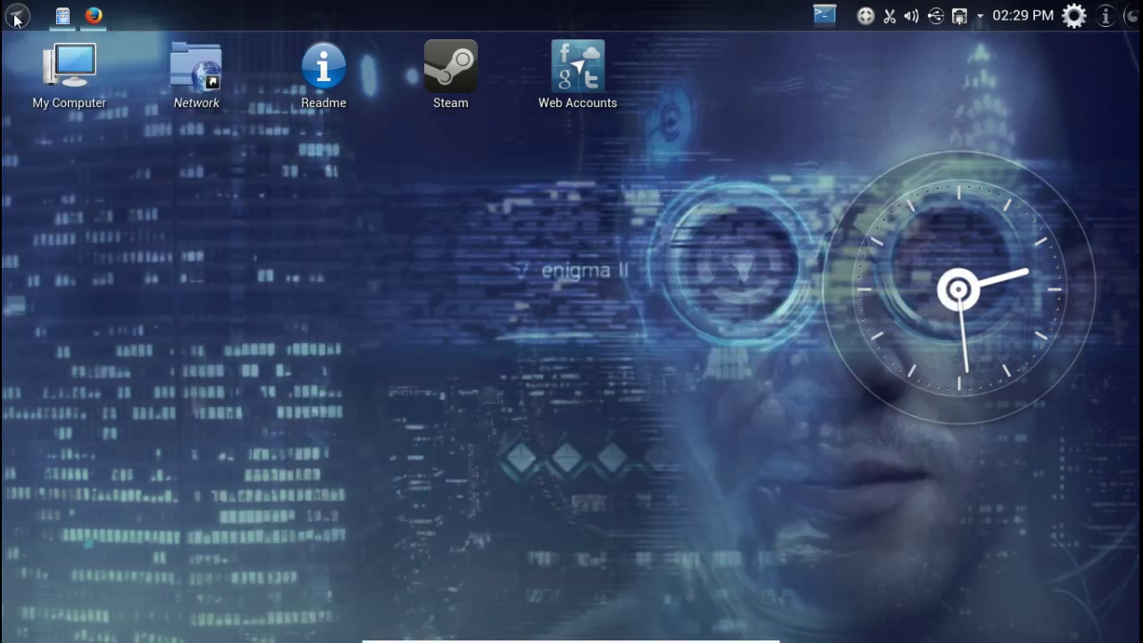
Browse the launcher's Utilities, Wine, Recent Documents and Power / Session entries and close the launcher.
click(18, 15)
mouse_move(119, 281)
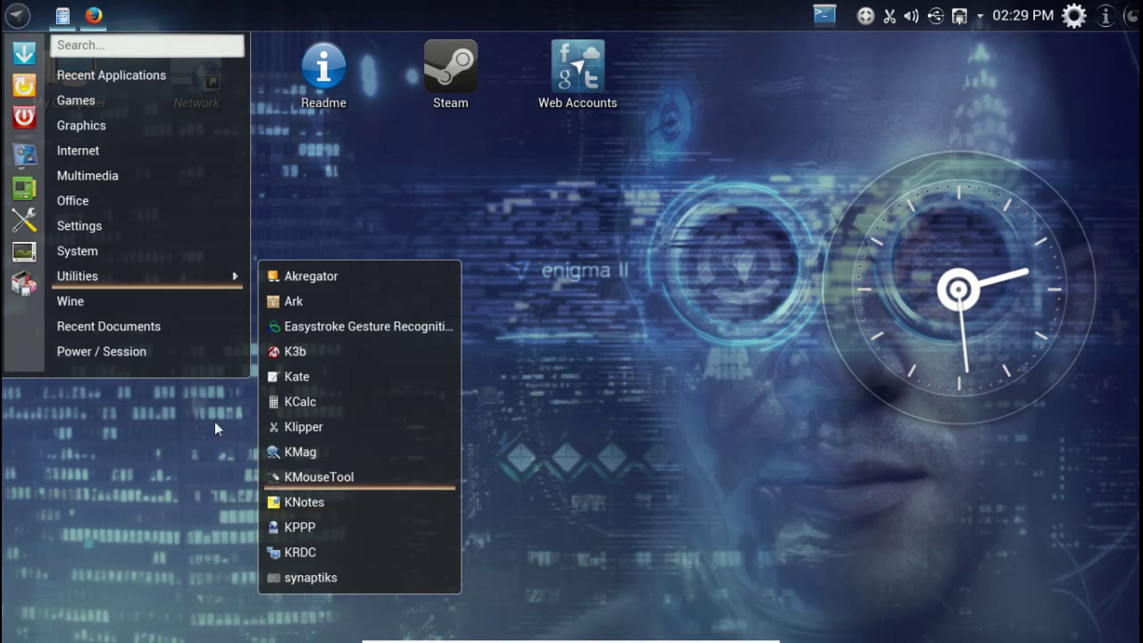
mouse_move(82, 302)
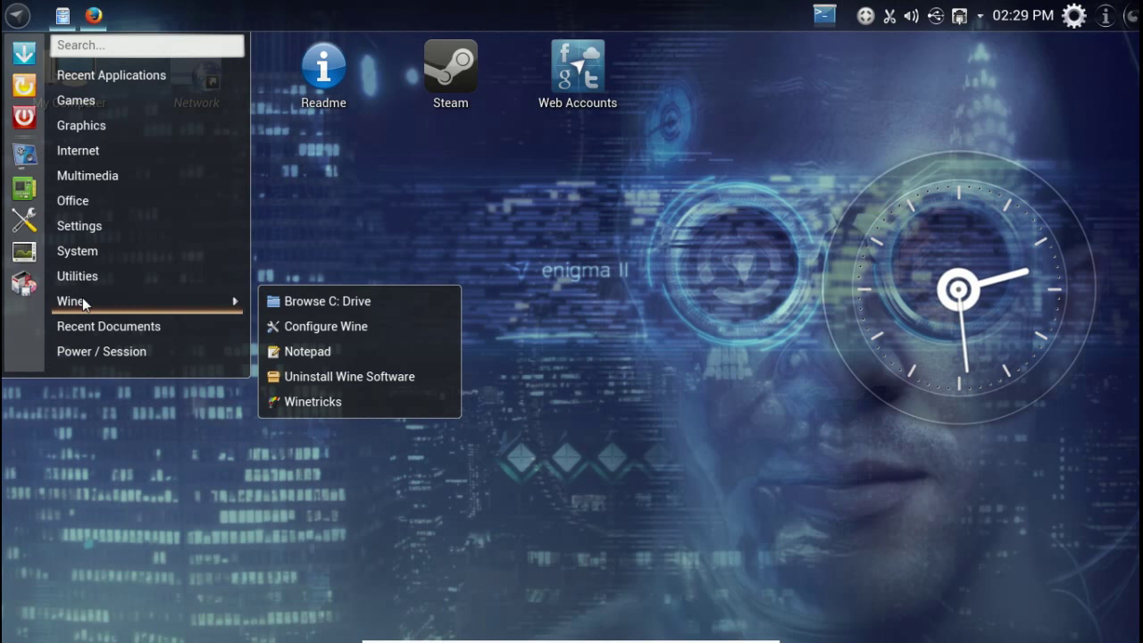
mouse_move(91, 331)
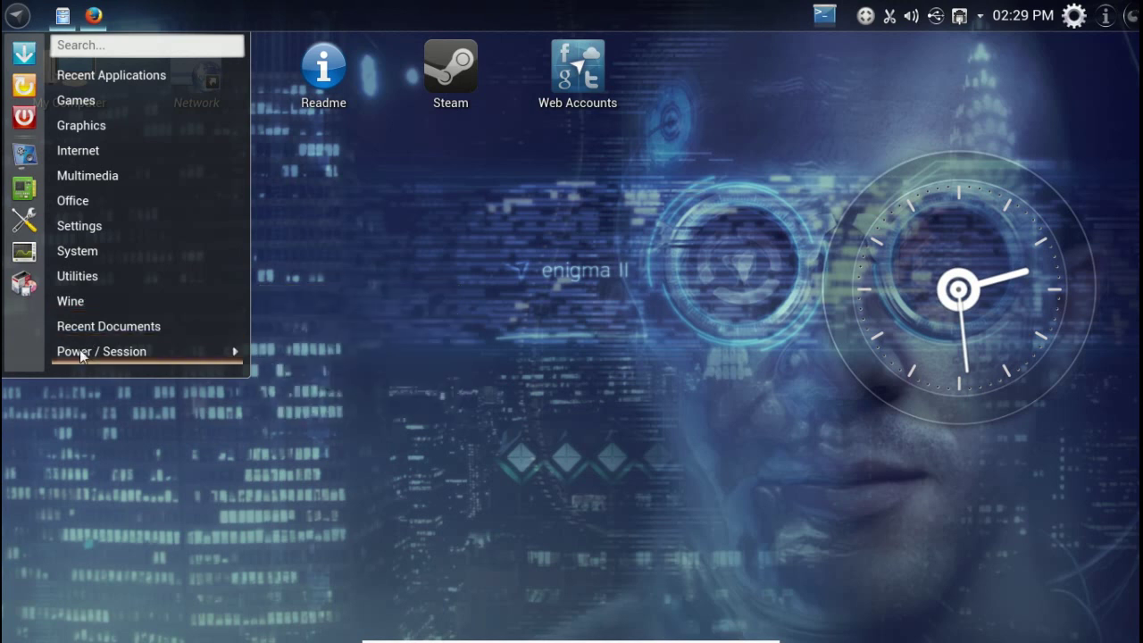
mouse_move(81, 353)
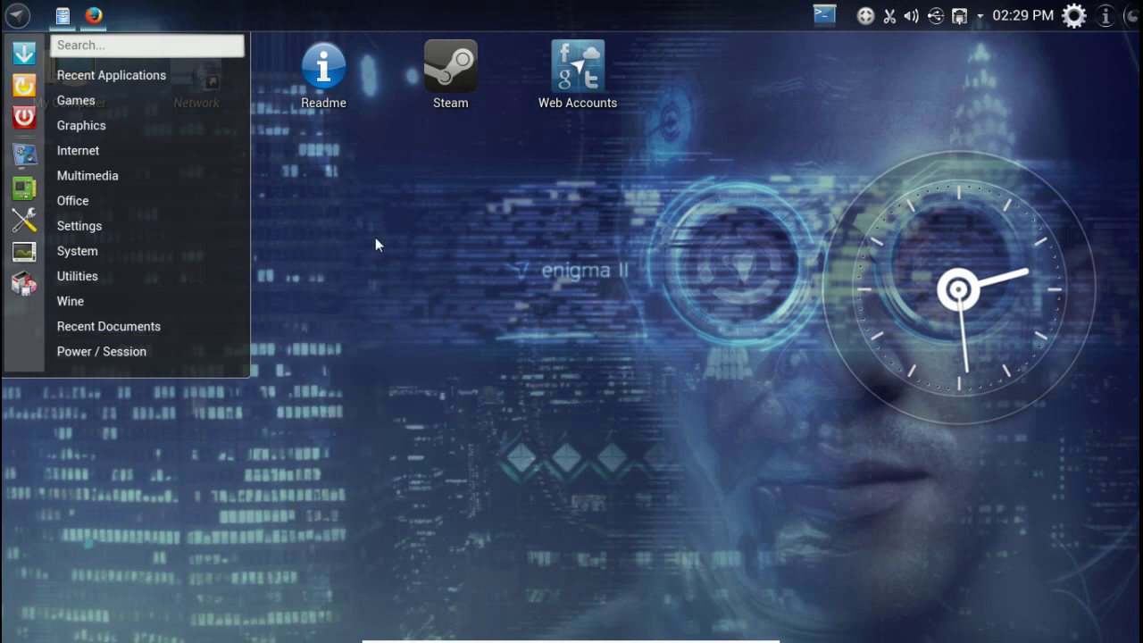
click(404, 234)
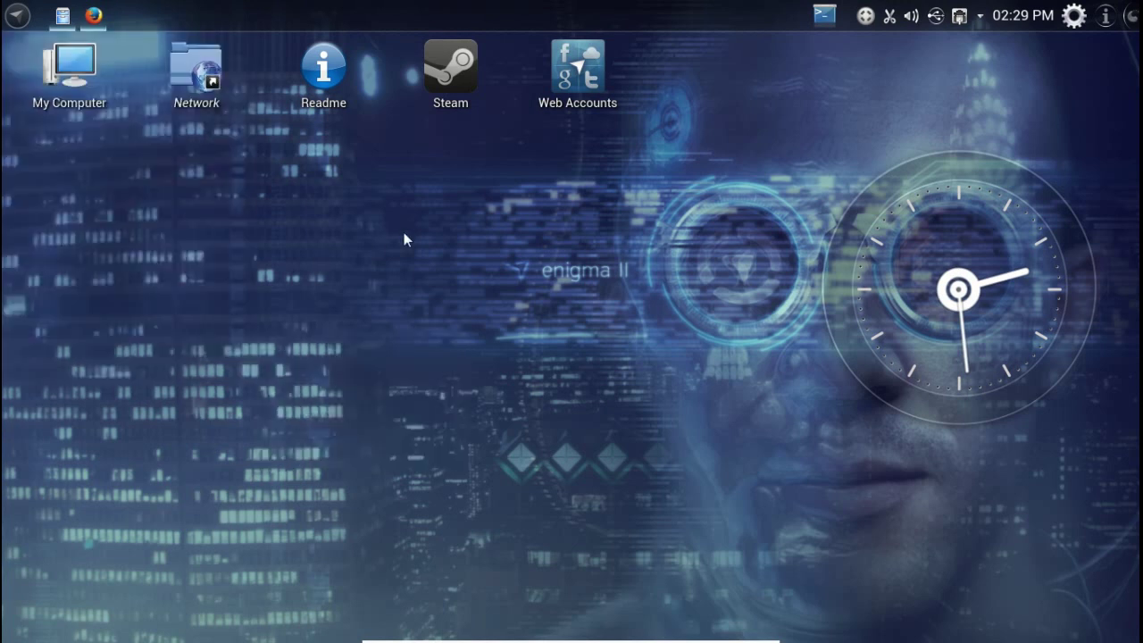